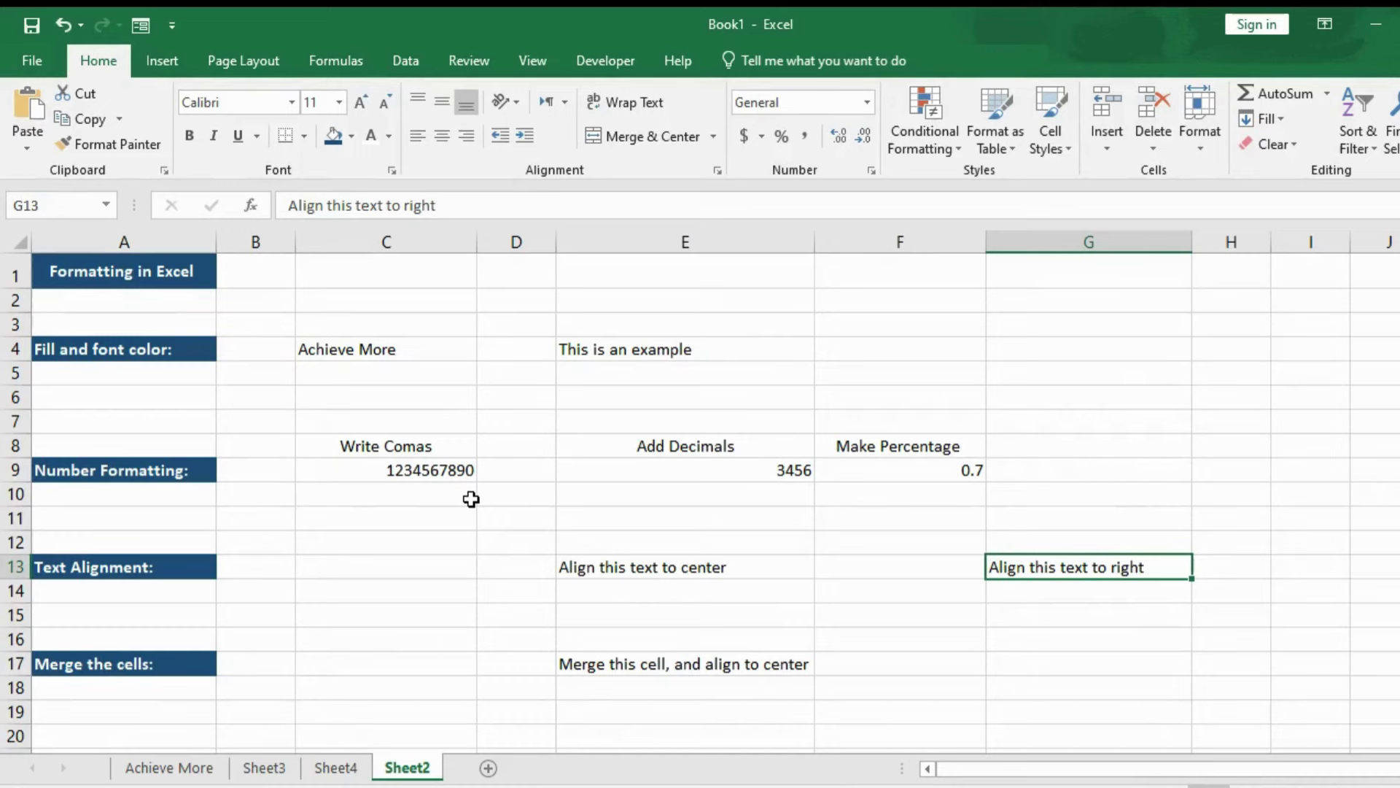
Colour the 'Achieve More' text in C4 green, after briefly trying red
click(426, 353)
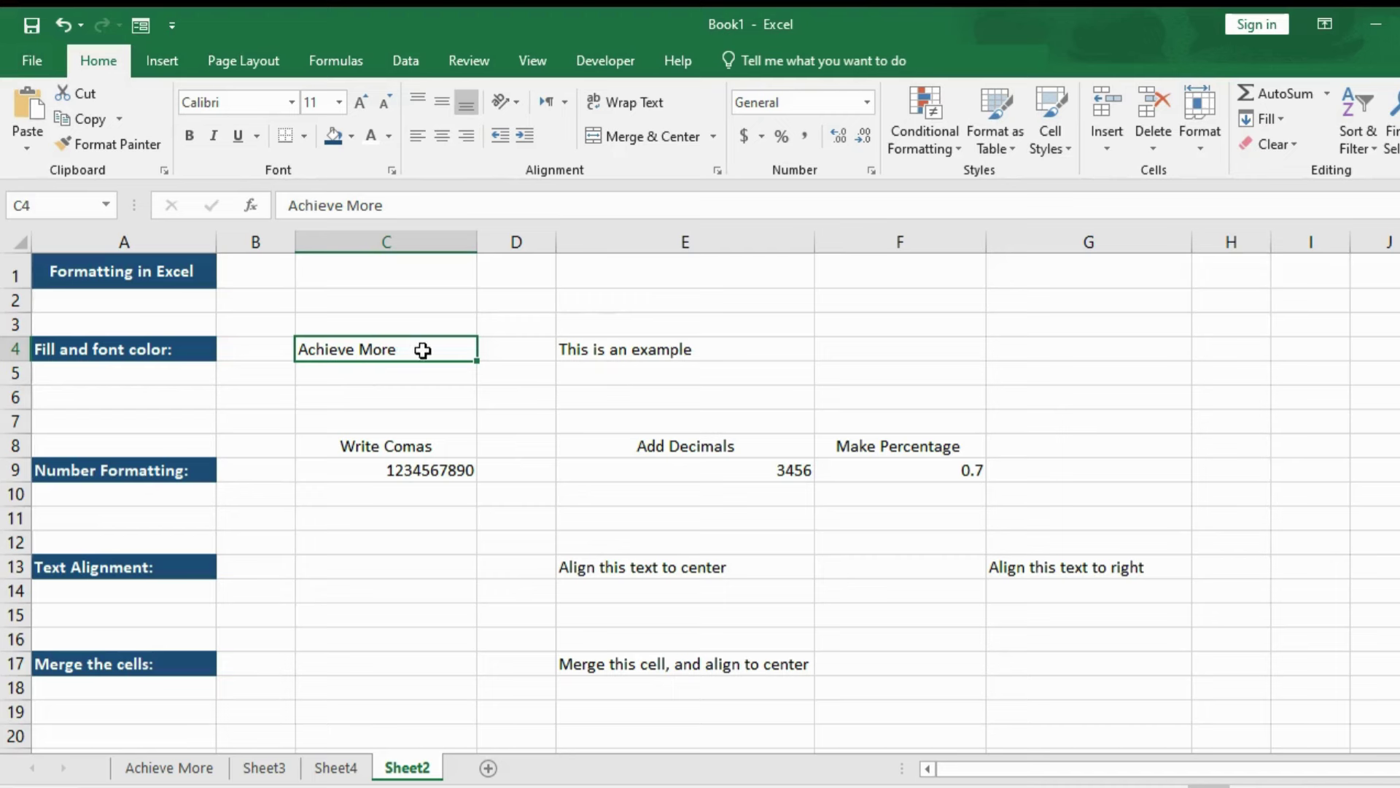
click(401, 366)
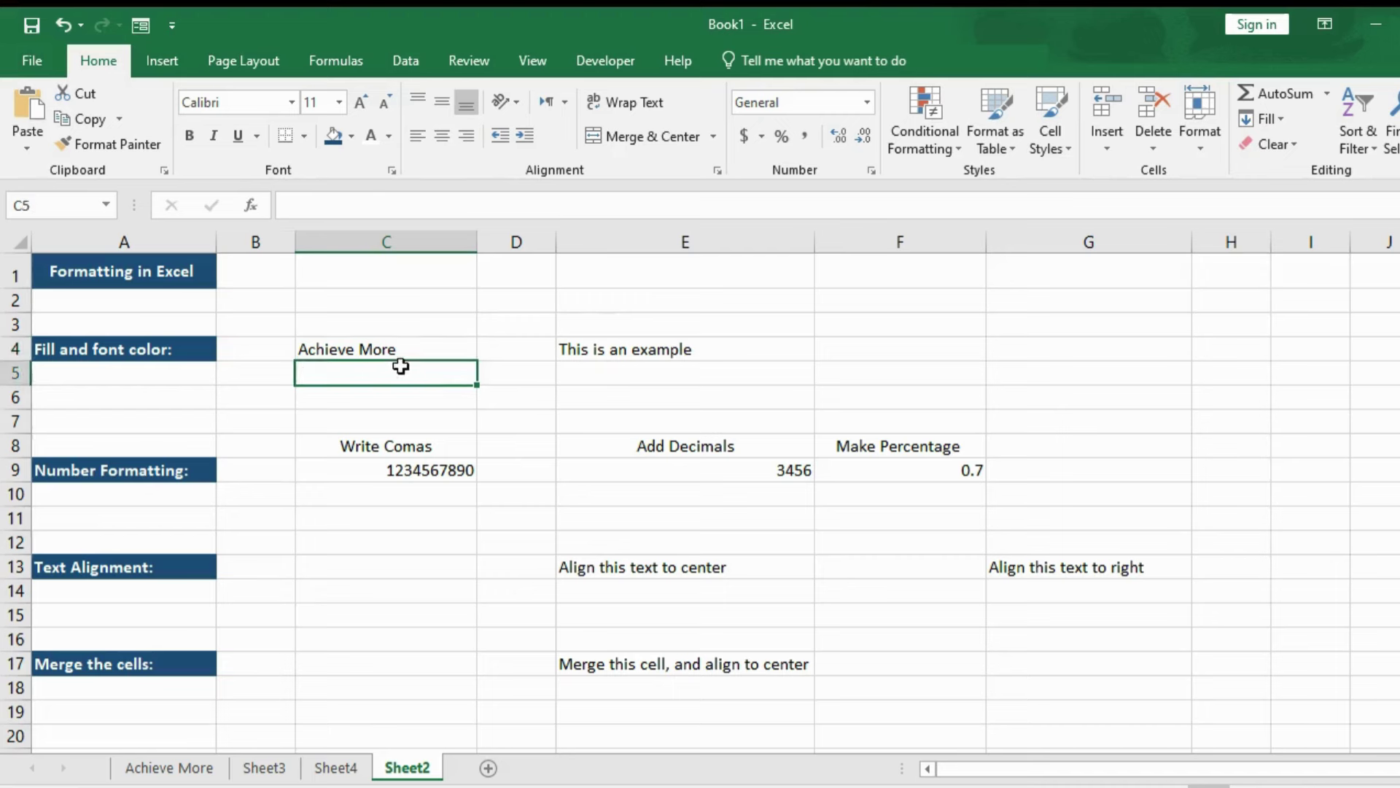
click(354, 347)
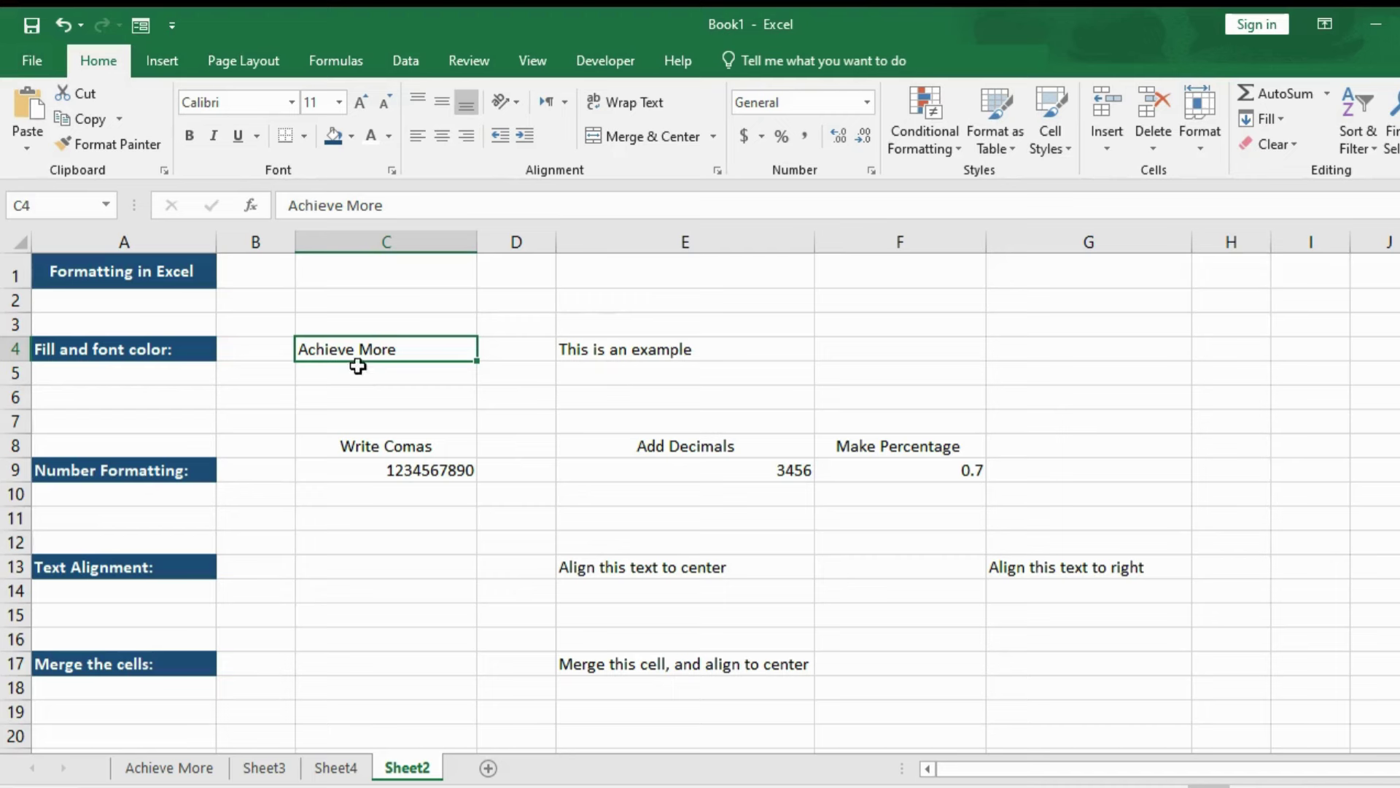
click(391, 135)
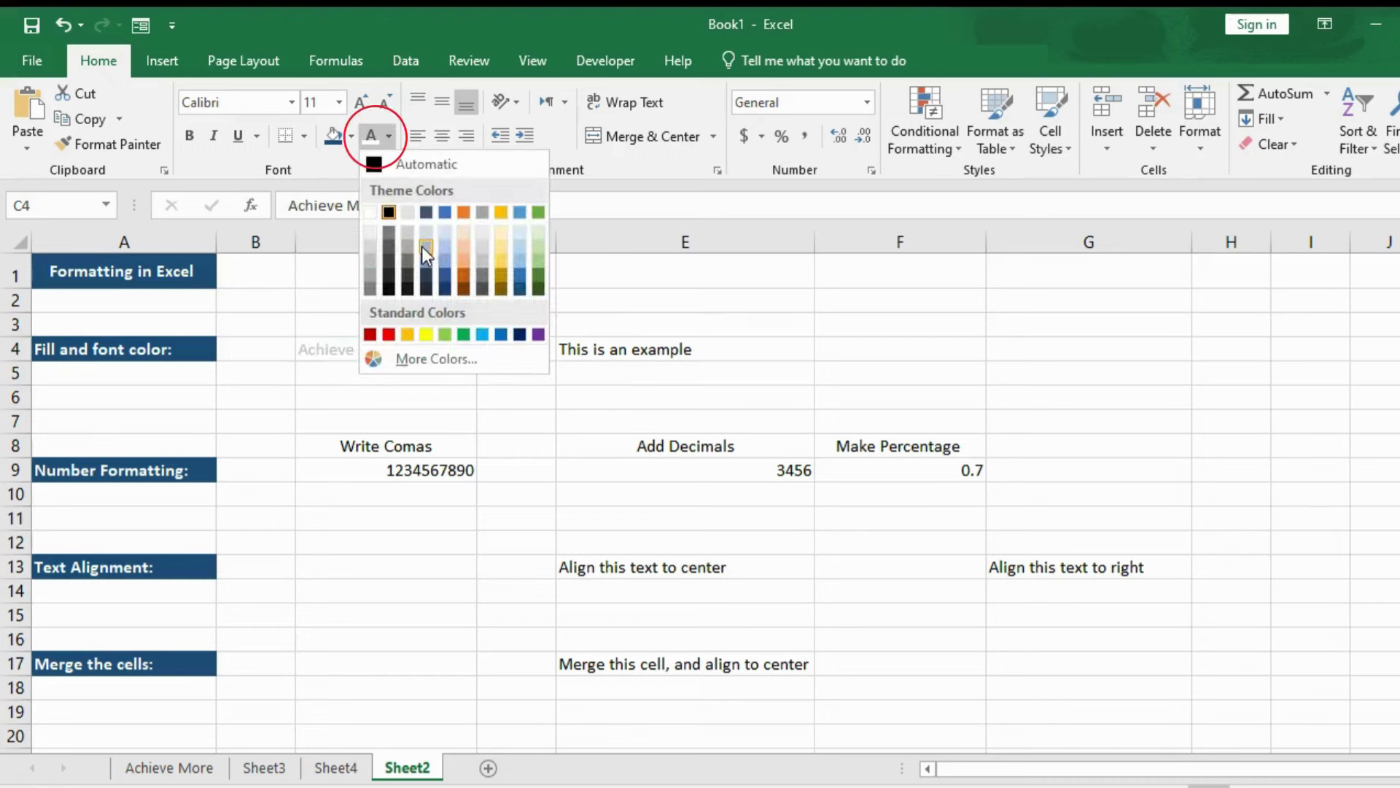
click(391, 335)
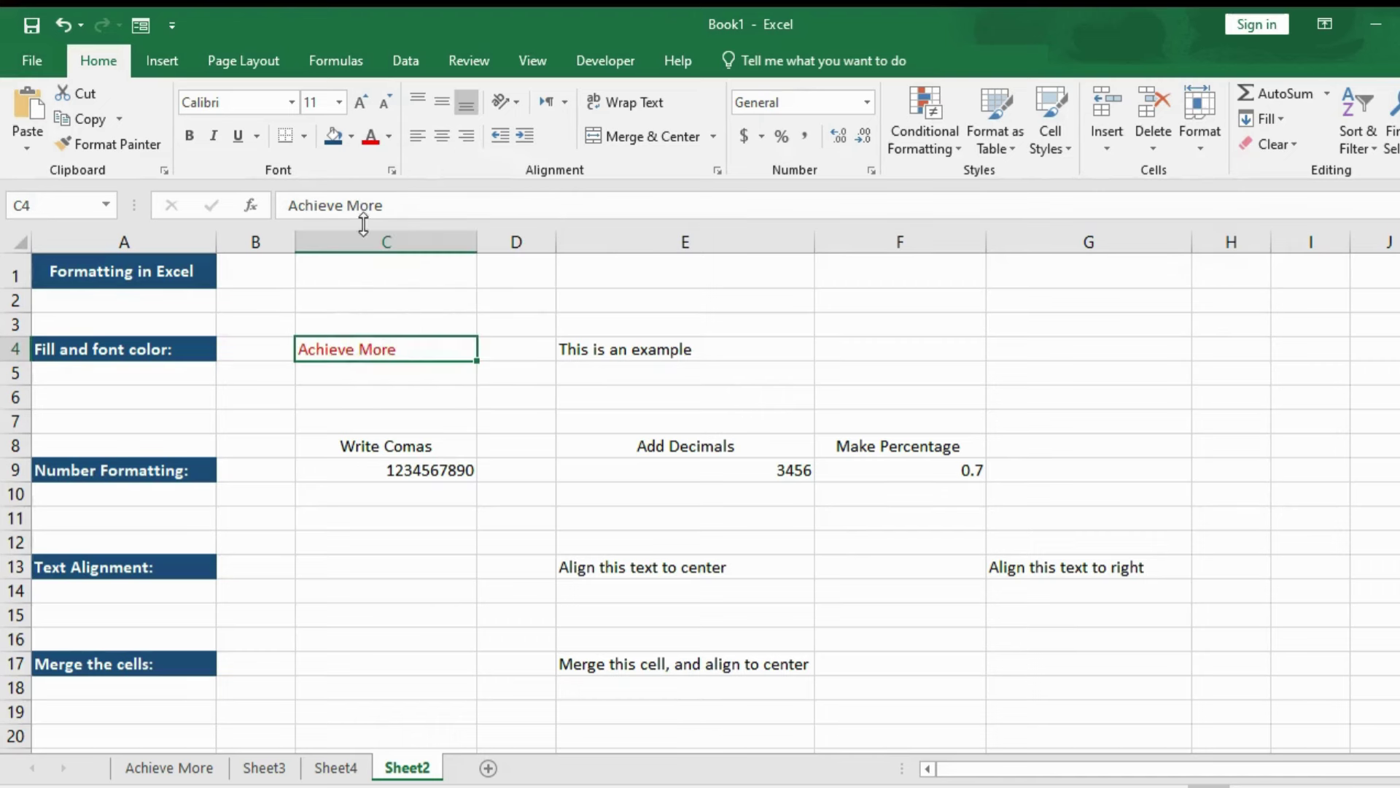
click(388, 136)
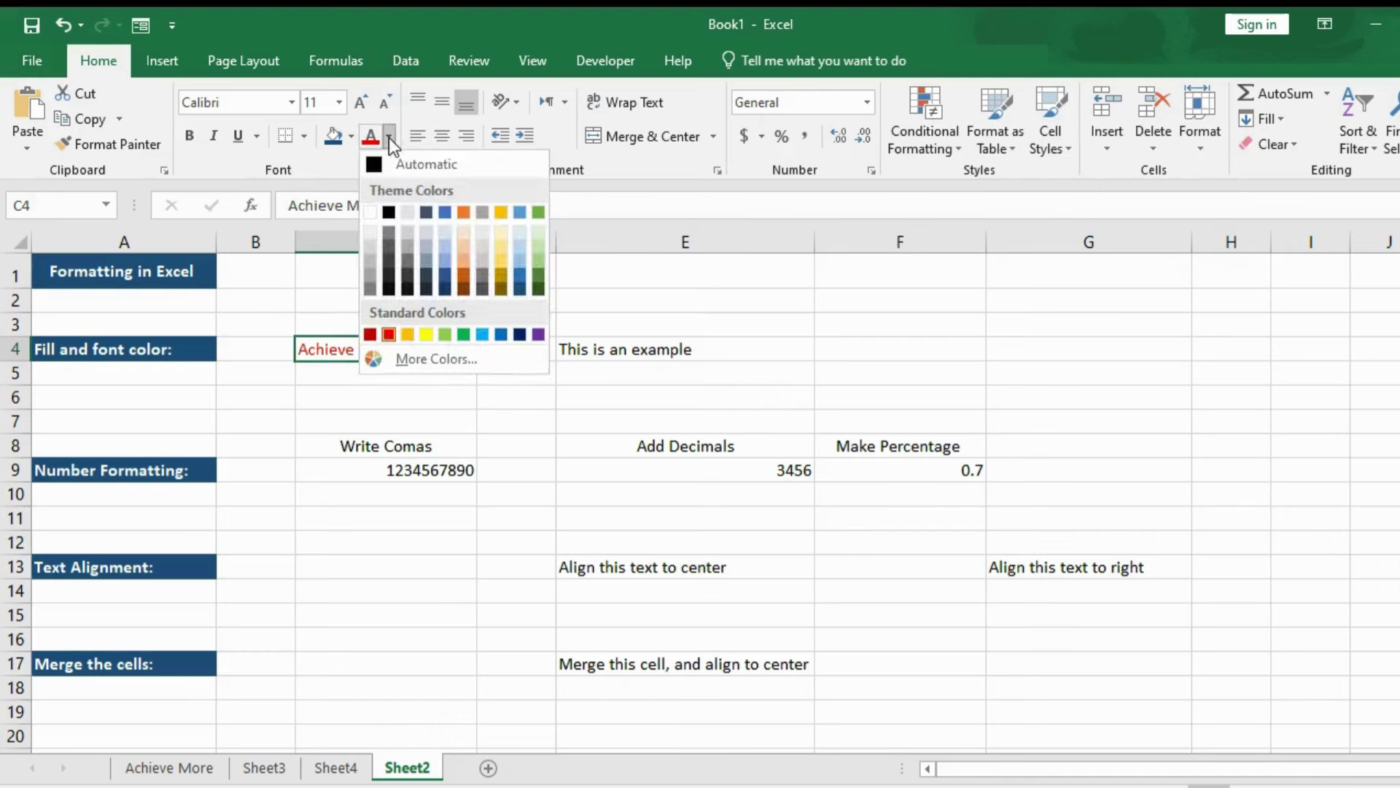
click(537, 276)
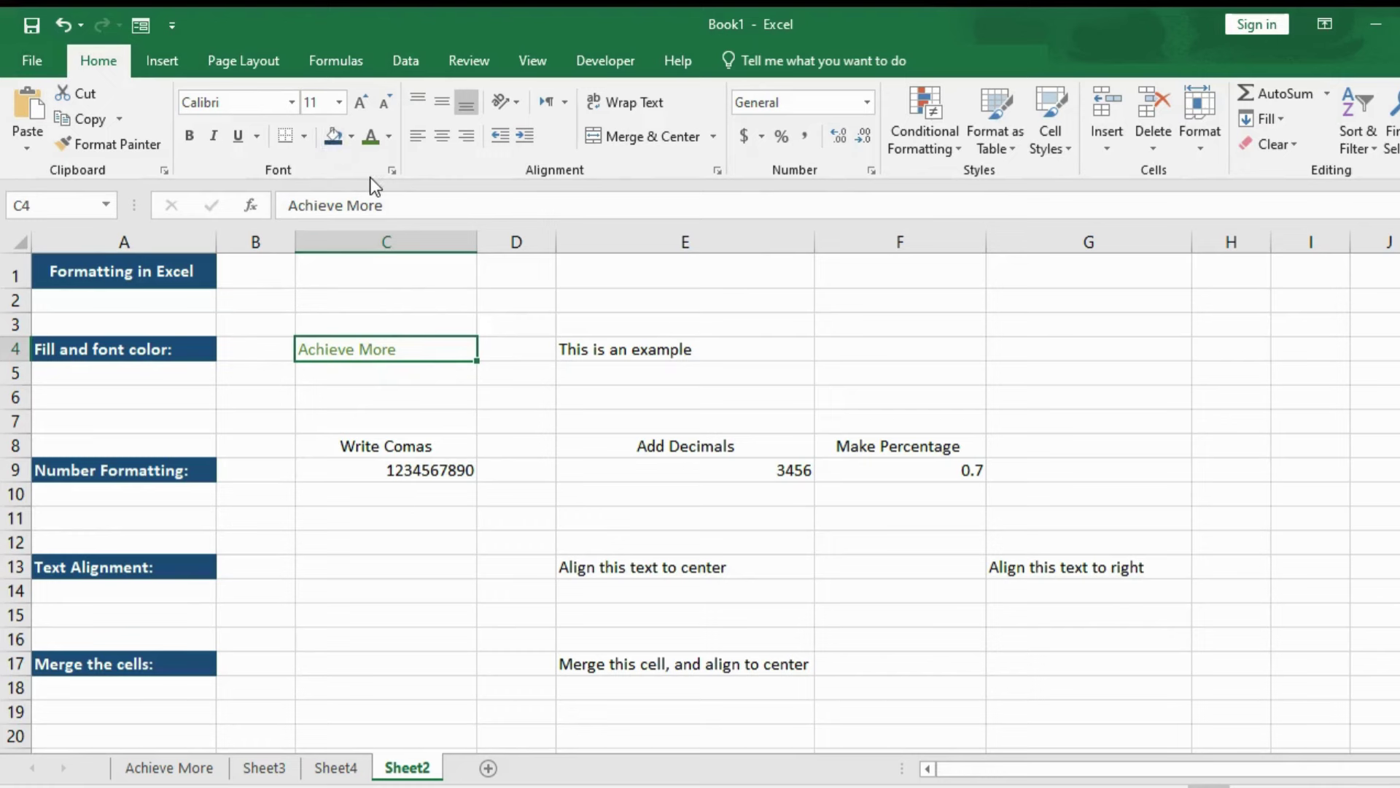
Fill cell C4 with the Blue, Accent 1 theme colour
click(351, 137)
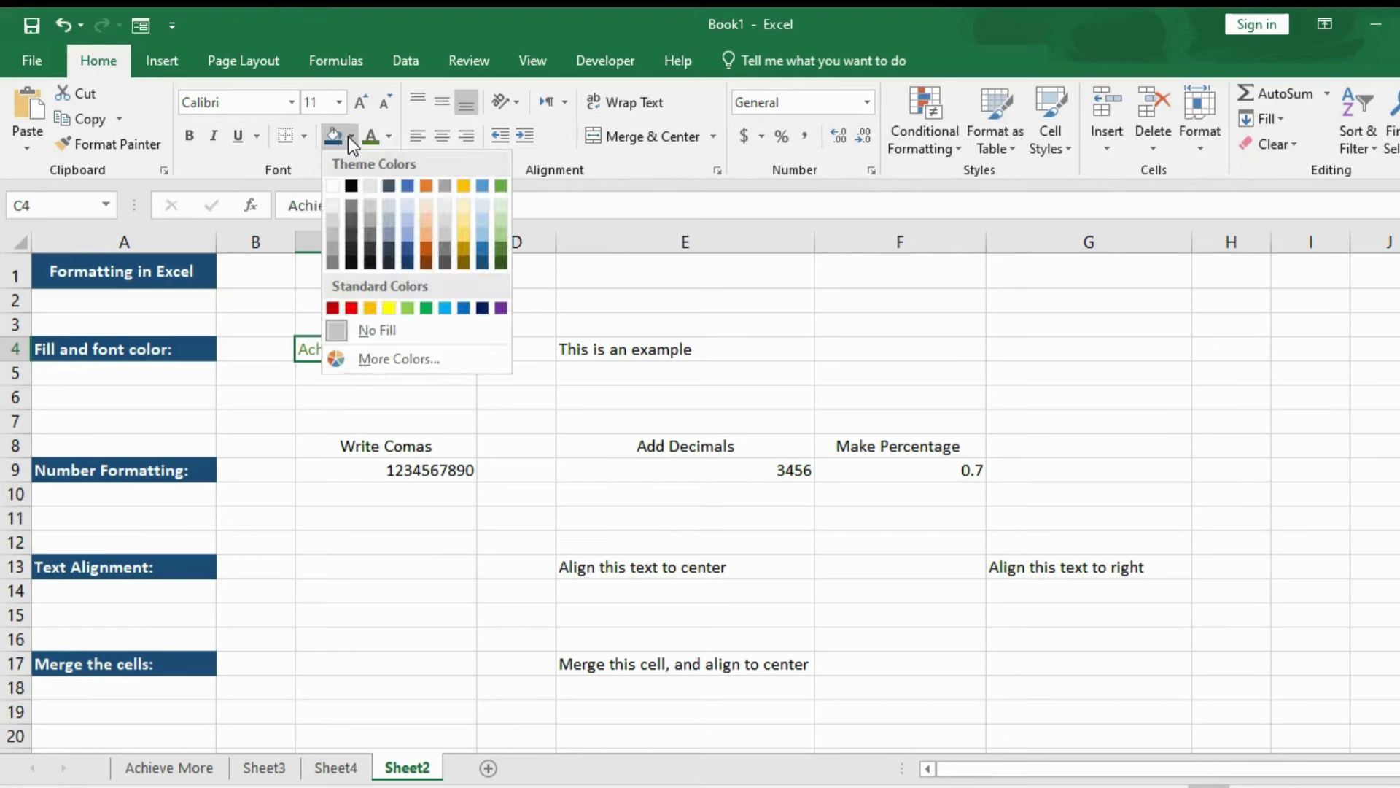
click(407, 188)
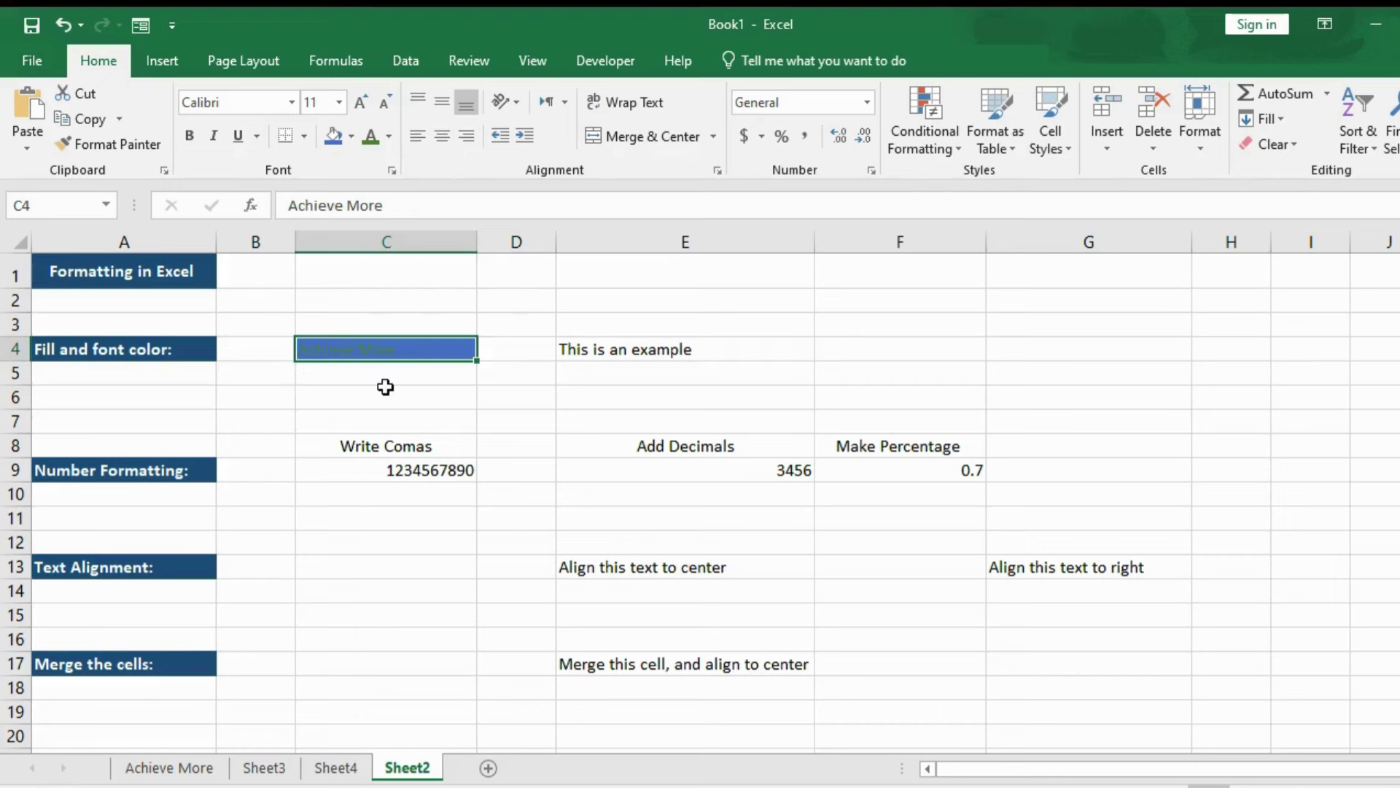
drag(615, 421, 616, 350)
Give E4's 'This is an example' white text on the same blue fill
click(625, 350)
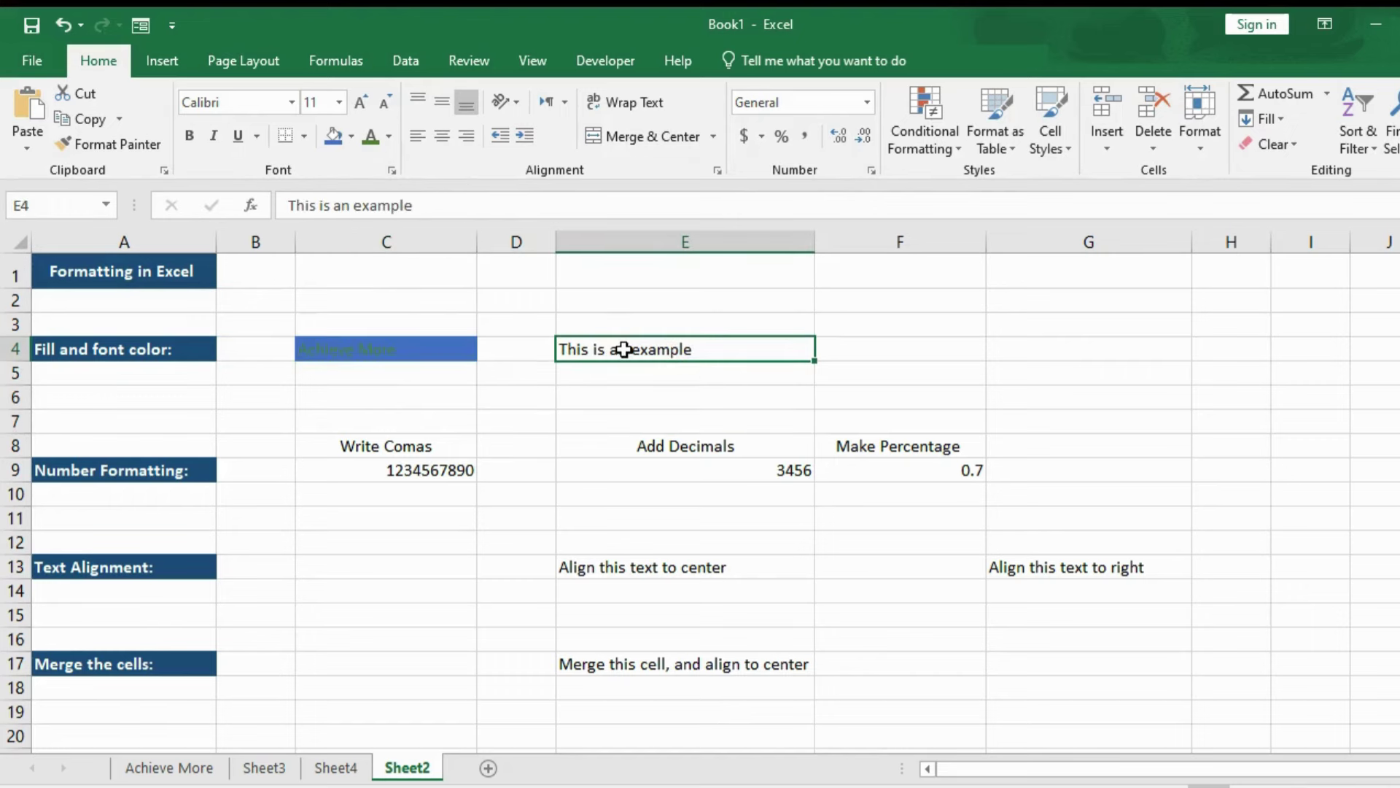
click(388, 137)
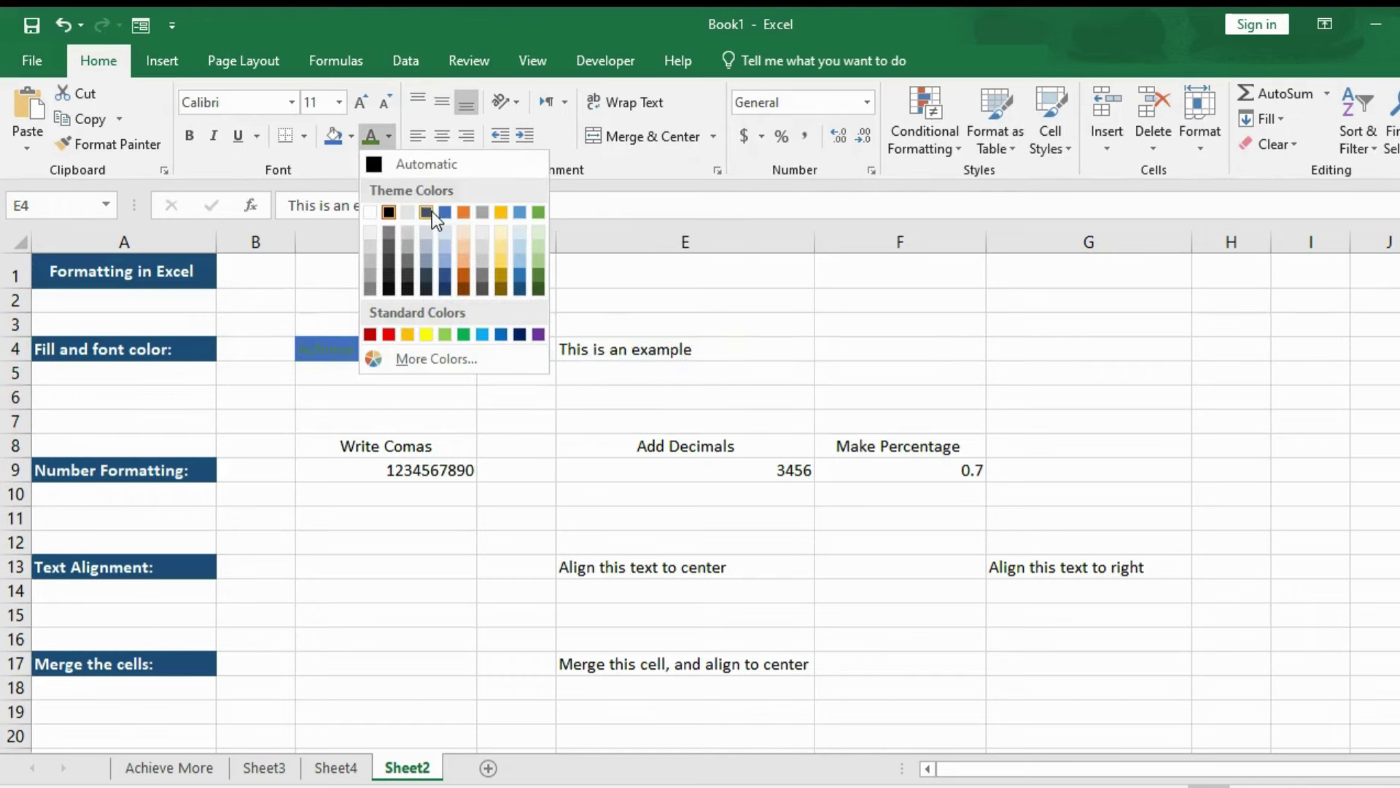
click(370, 212)
click(335, 137)
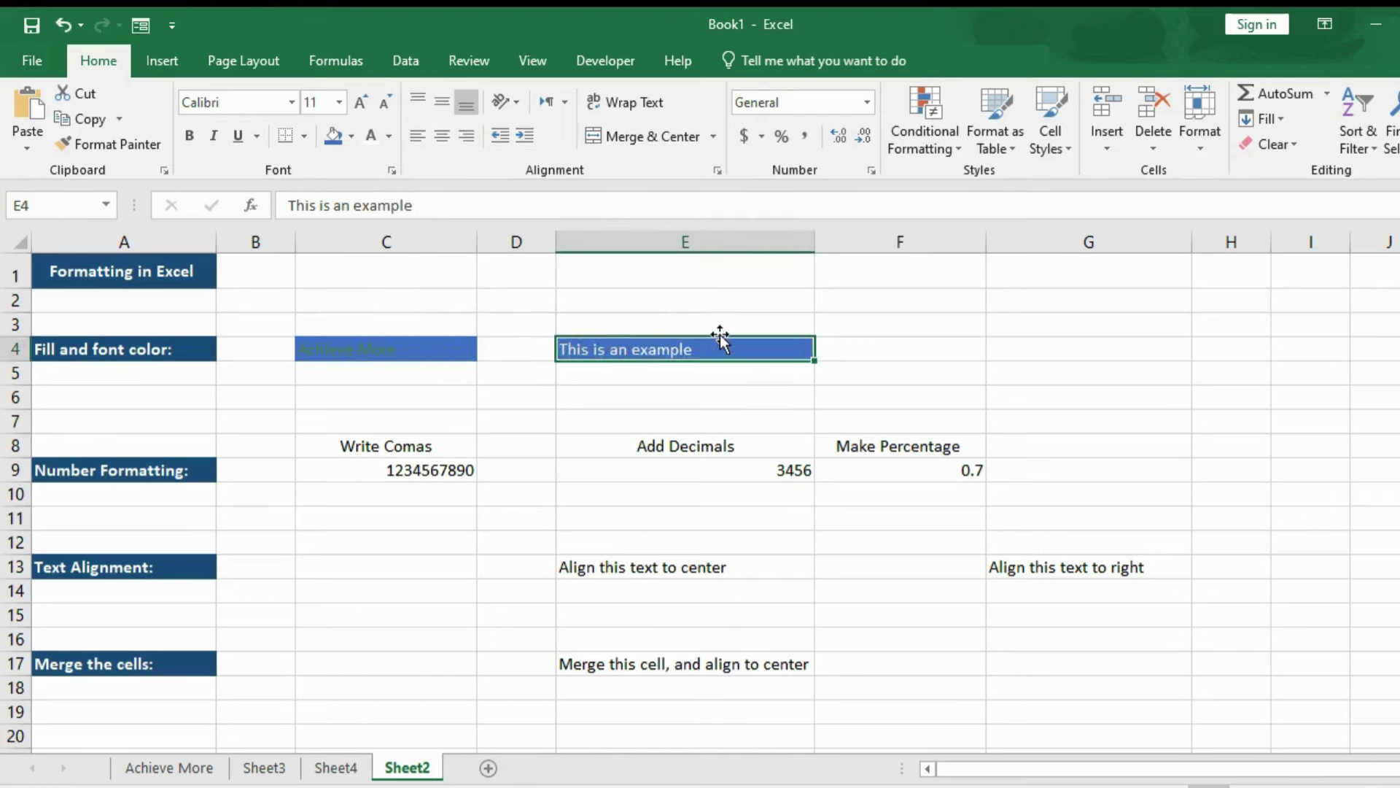
Make C4's 'Achieve More' text white and bold, and bold E4's text too
click(416, 339)
click(389, 136)
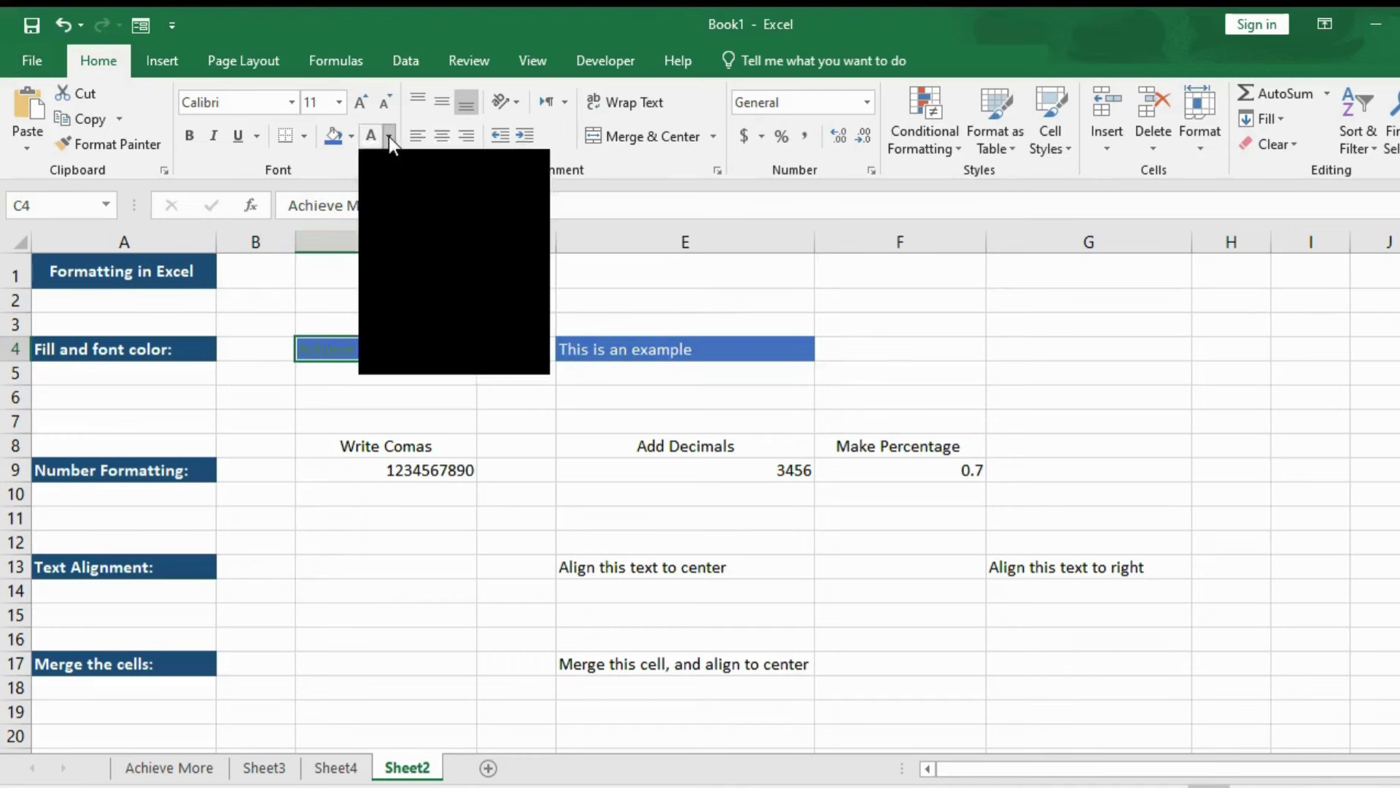
click(372, 212)
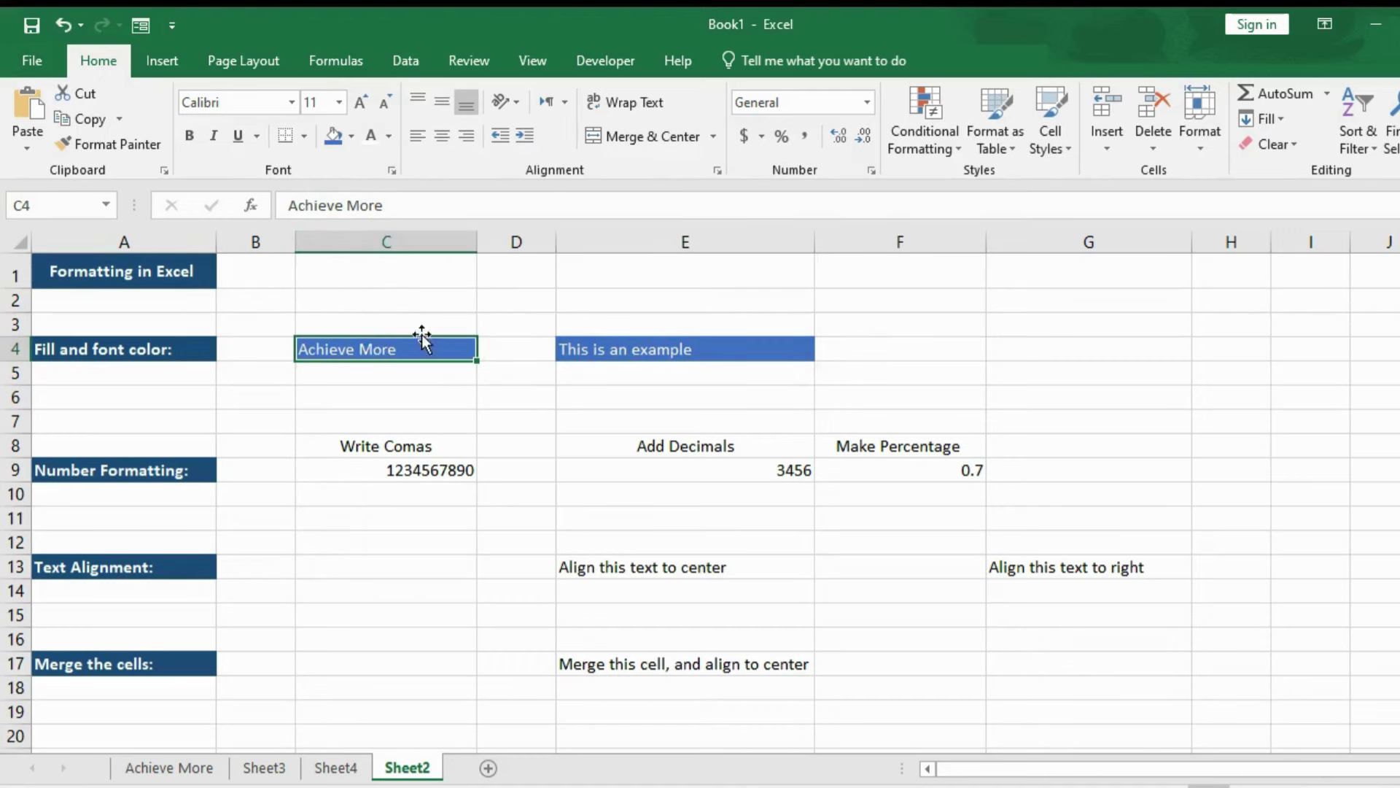
click(189, 137)
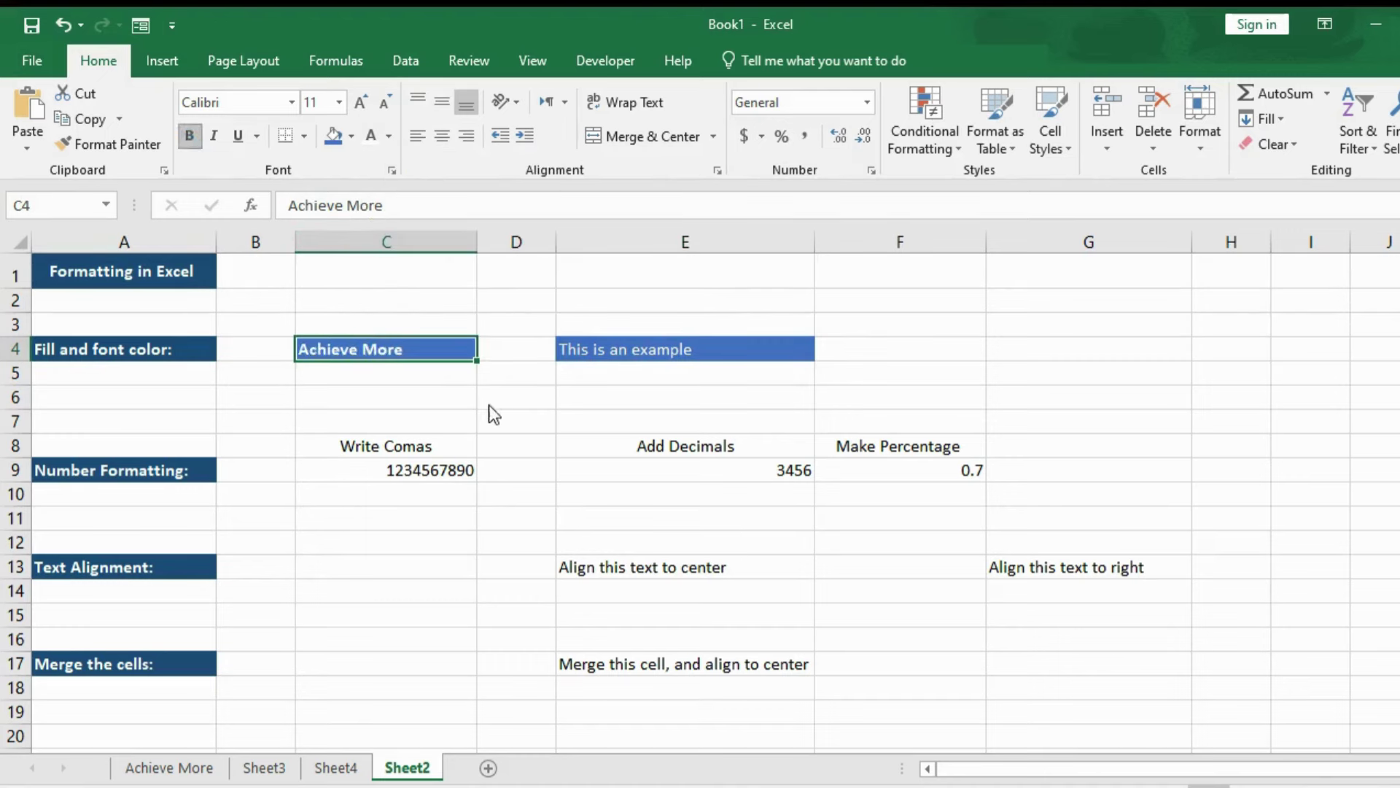
click(604, 356)
click(191, 136)
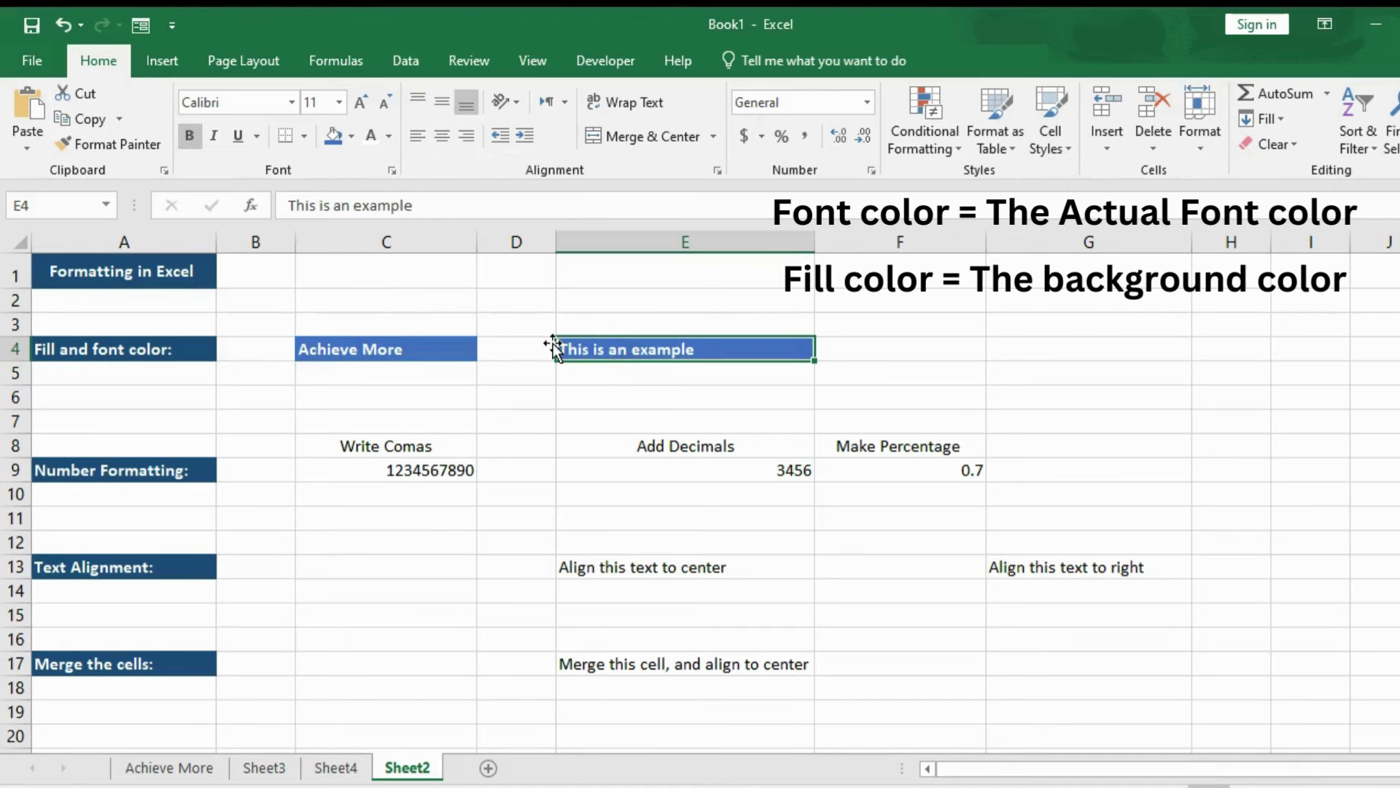
click(431, 351)
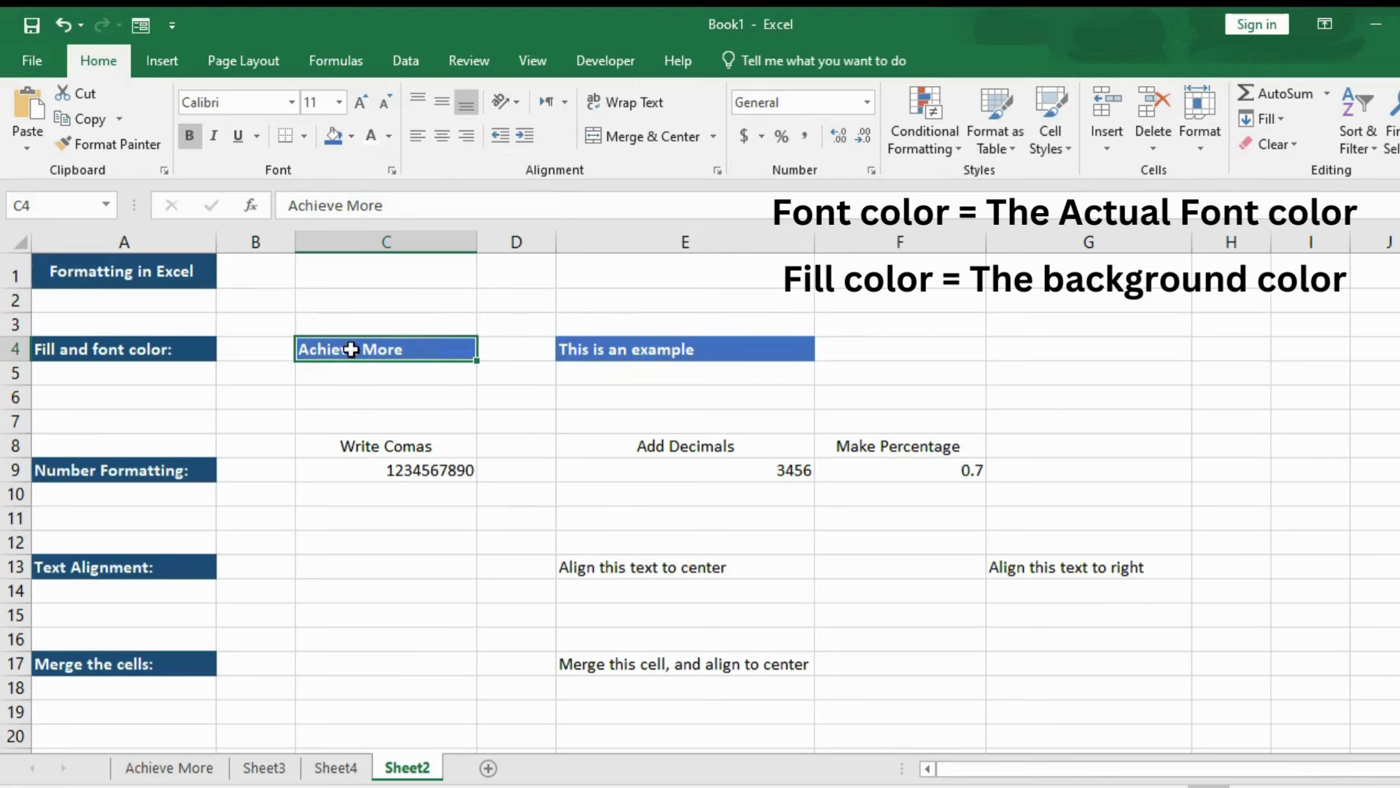
click(390, 136)
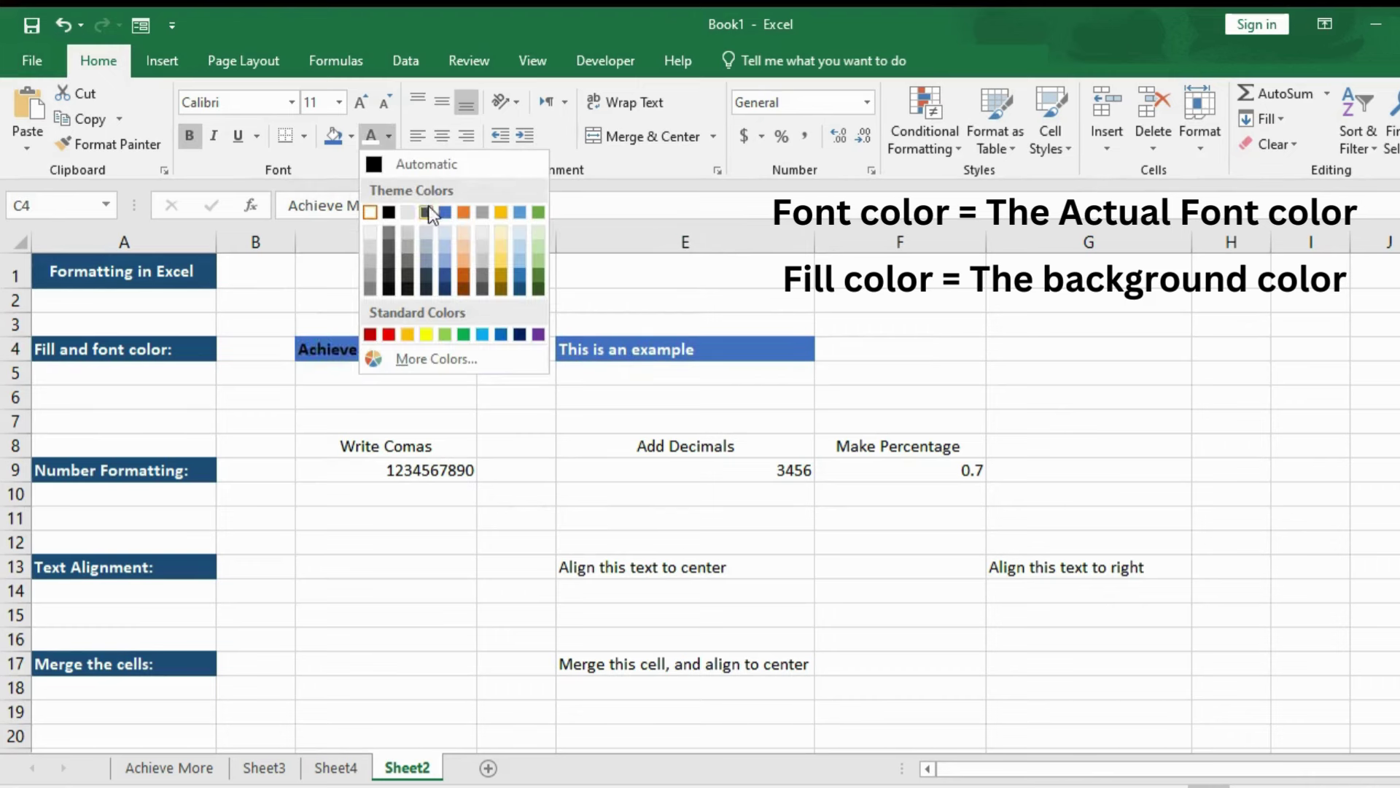
Change C4's text colour to gold, keeping it Calibri at size 11
click(501, 252)
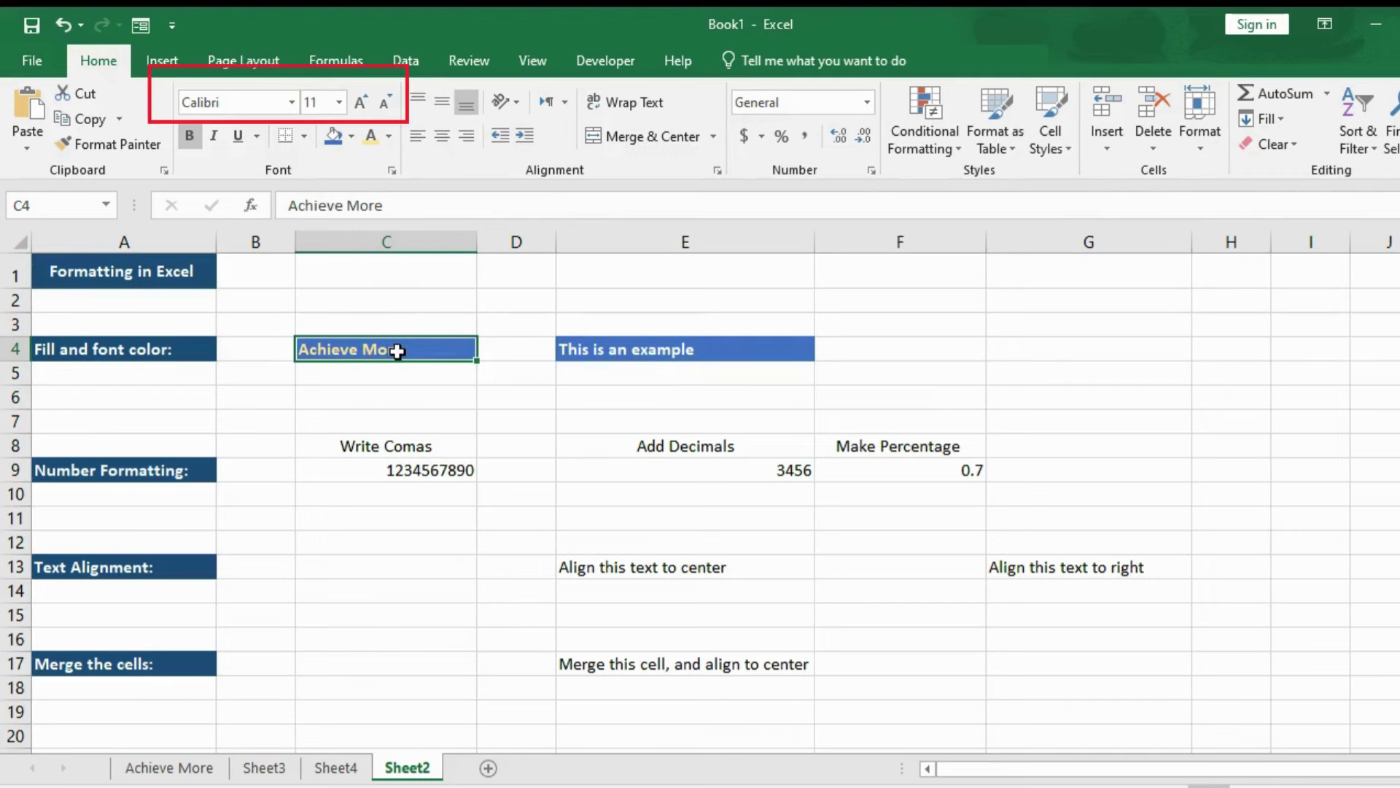
click(291, 102)
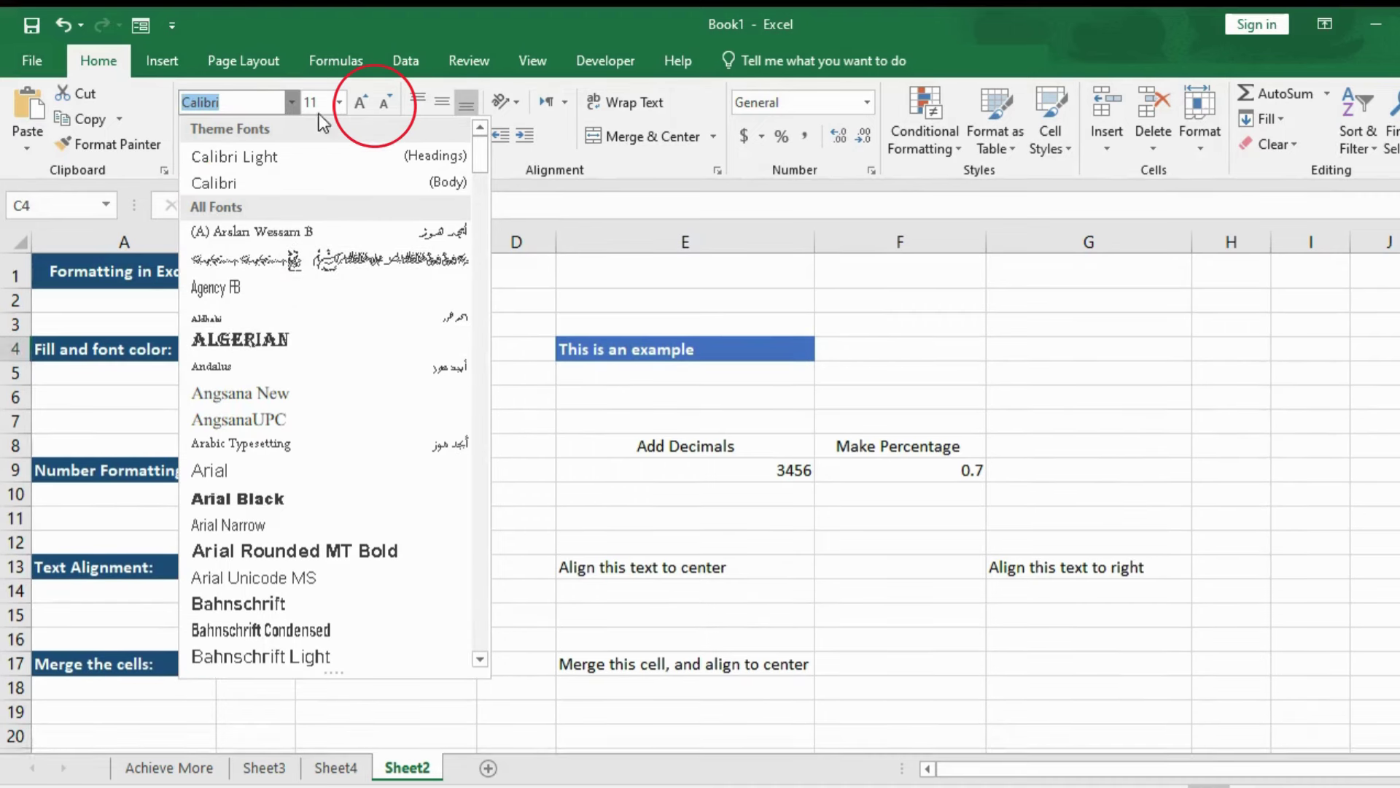
click(362, 103)
click(362, 104)
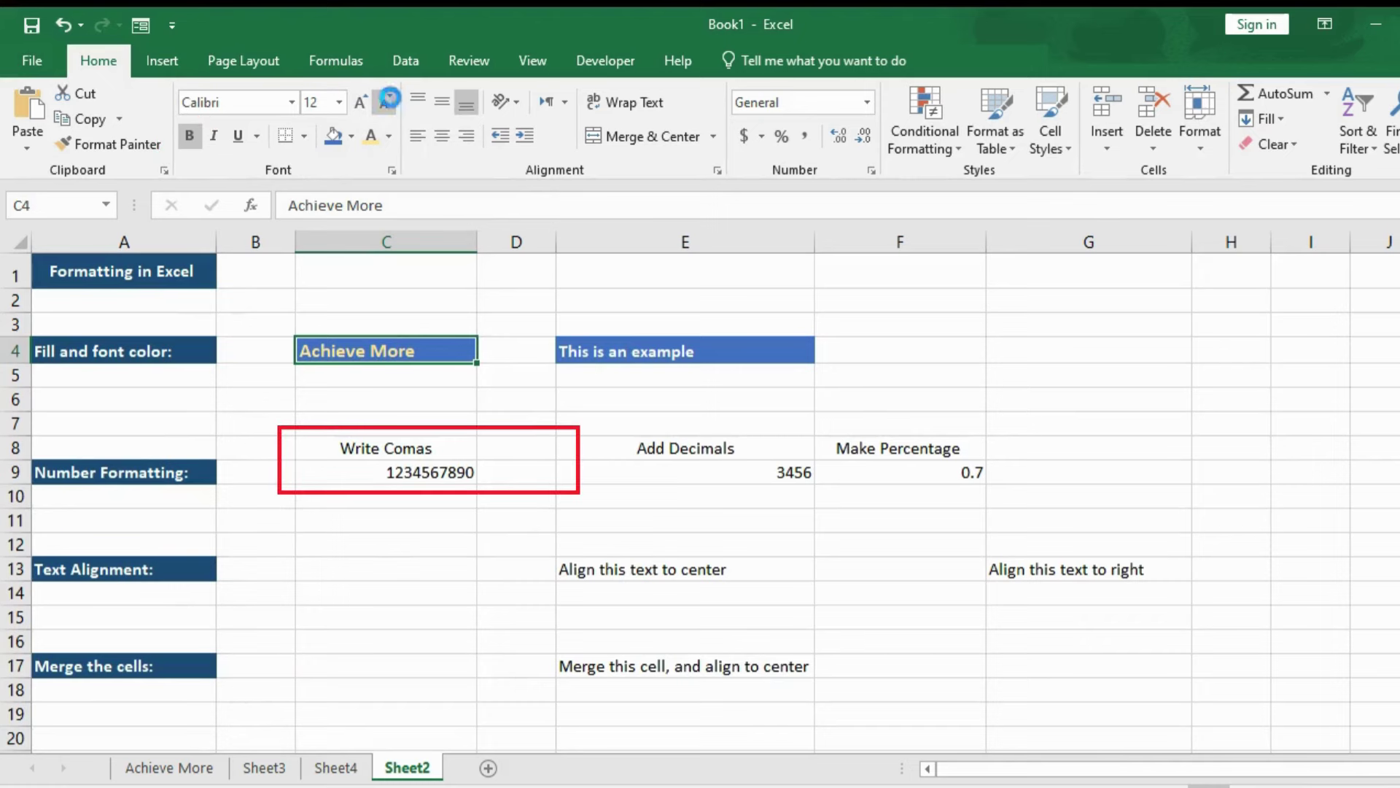
click(387, 100)
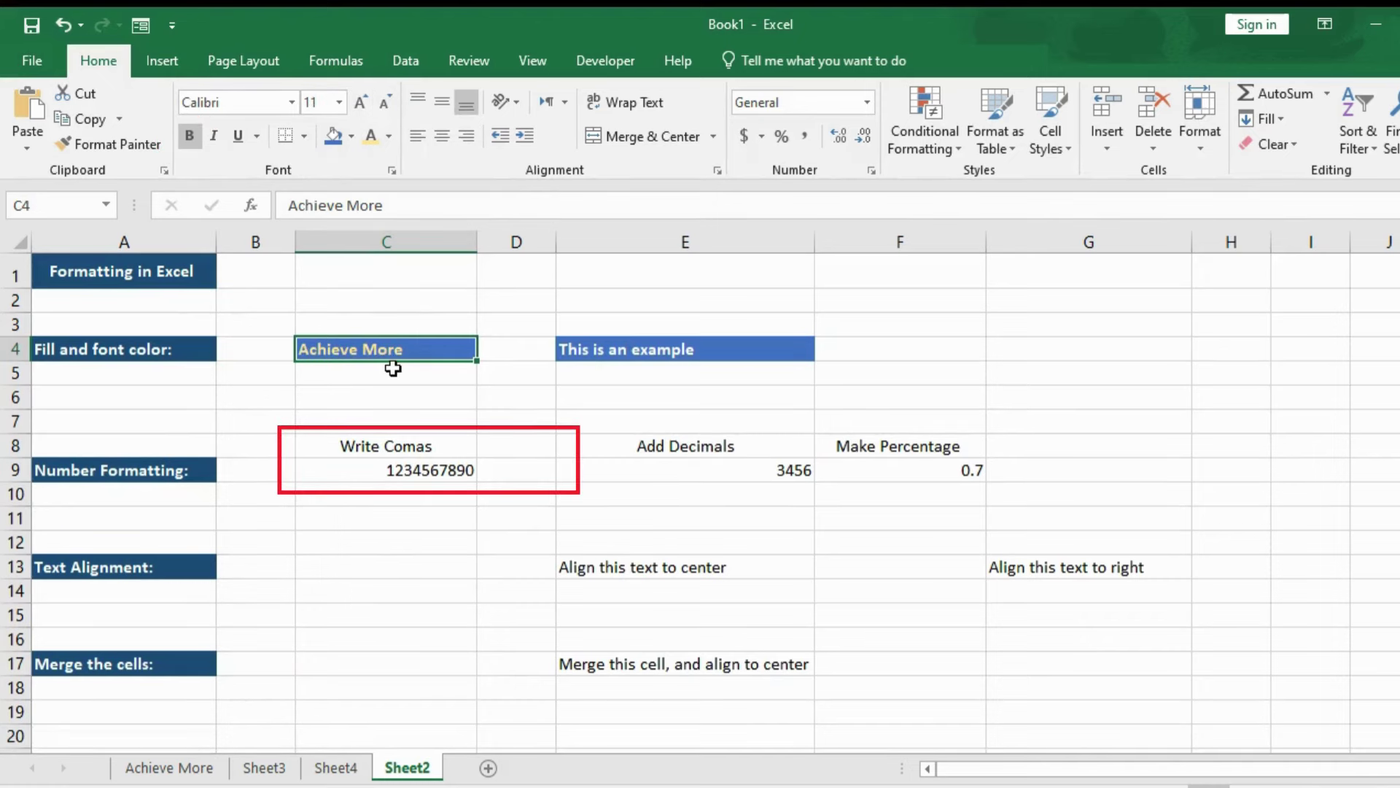
click(386, 475)
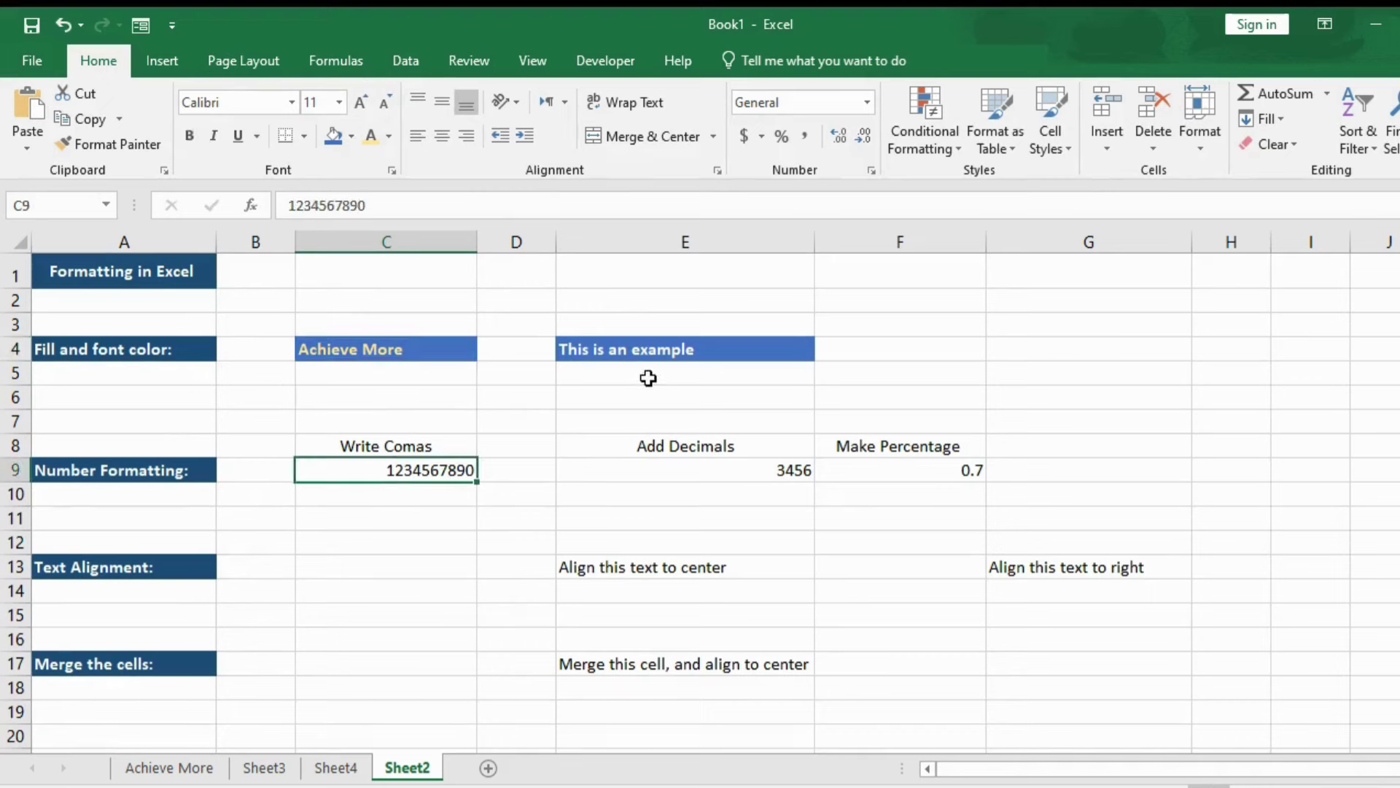
click(804, 136)
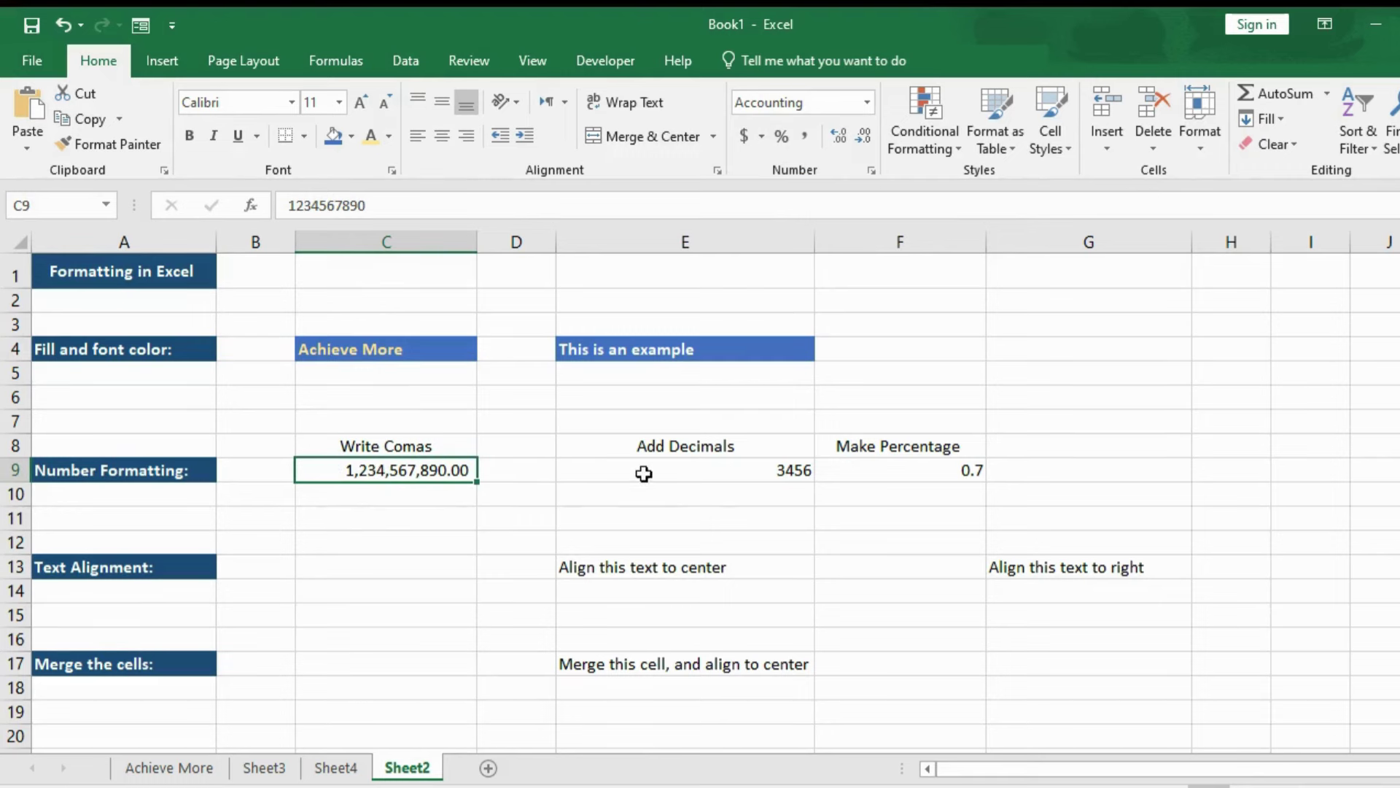
Adjust E9's decimal places until 3456 displays as 3456.00
click(745, 470)
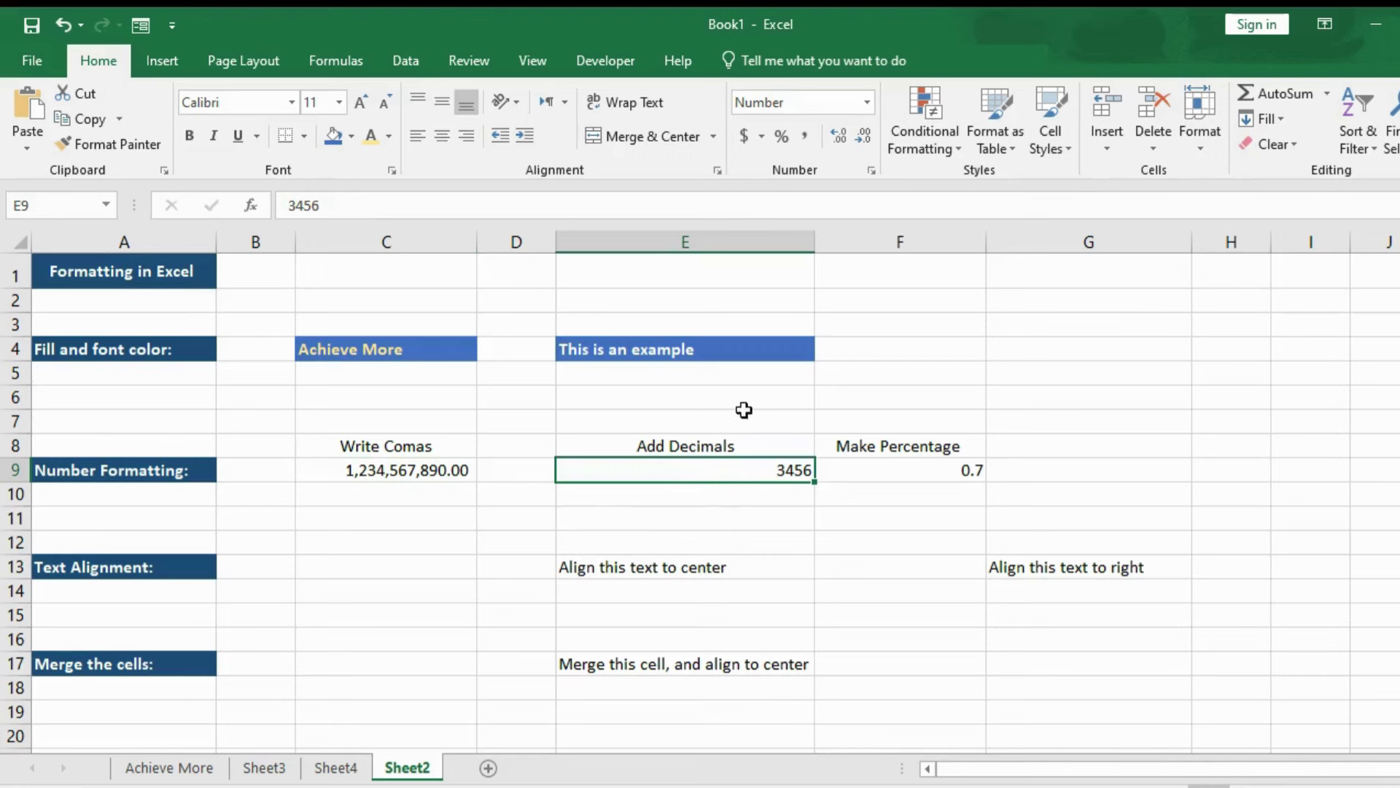
click(838, 135)
click(839, 135)
click(839, 135)
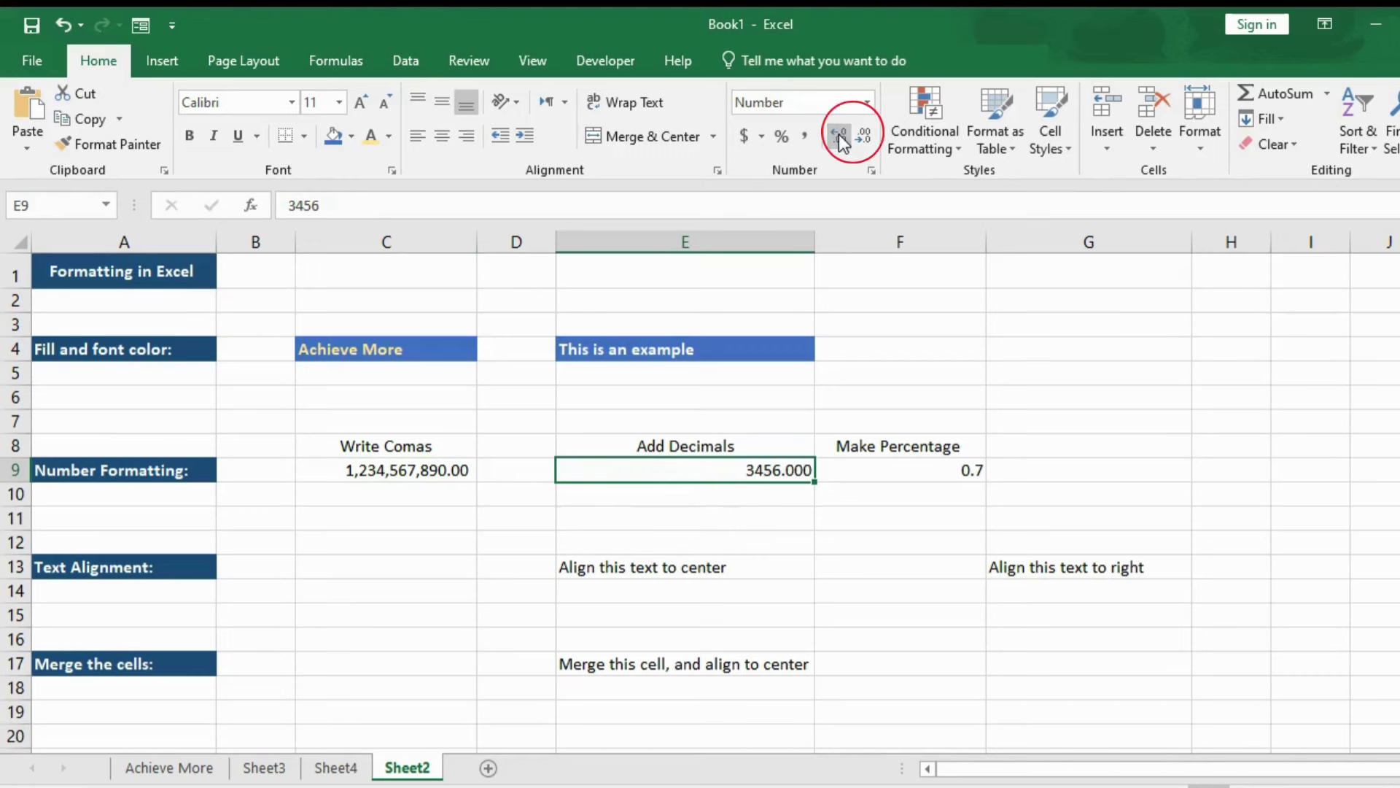
click(864, 136)
click(864, 136)
click(862, 136)
click(843, 135)
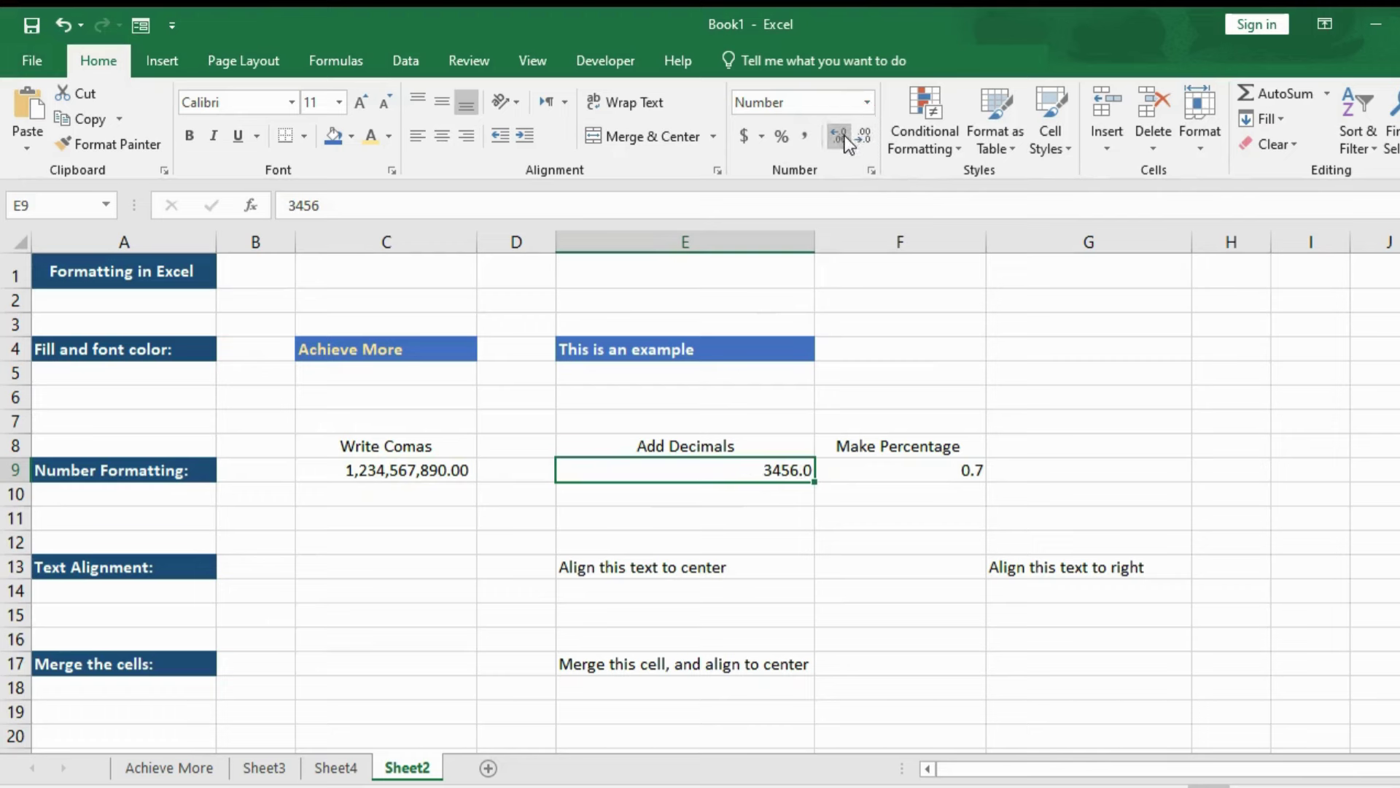
click(842, 136)
Format F9's 0.7 with Percent Style so it shows 70%
click(918, 469)
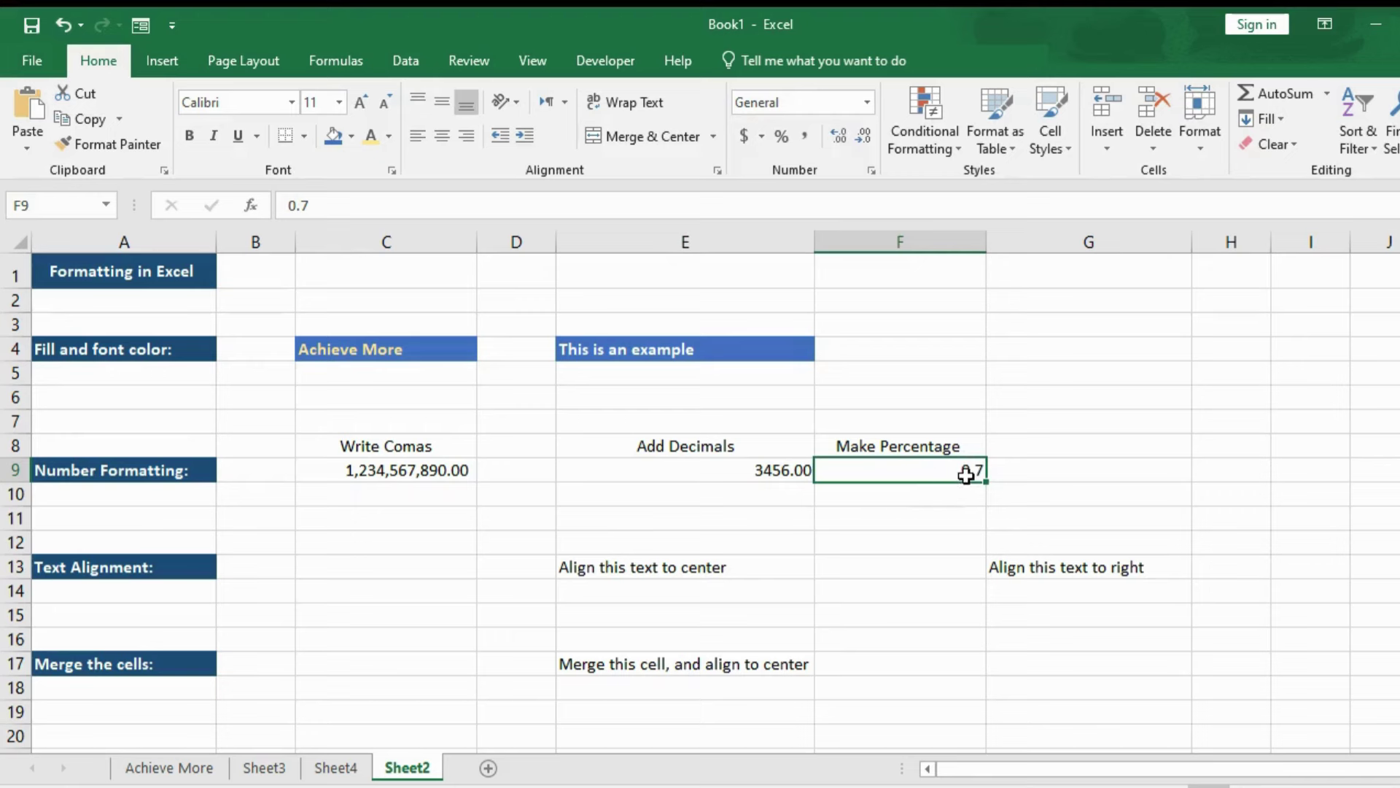
click(790, 137)
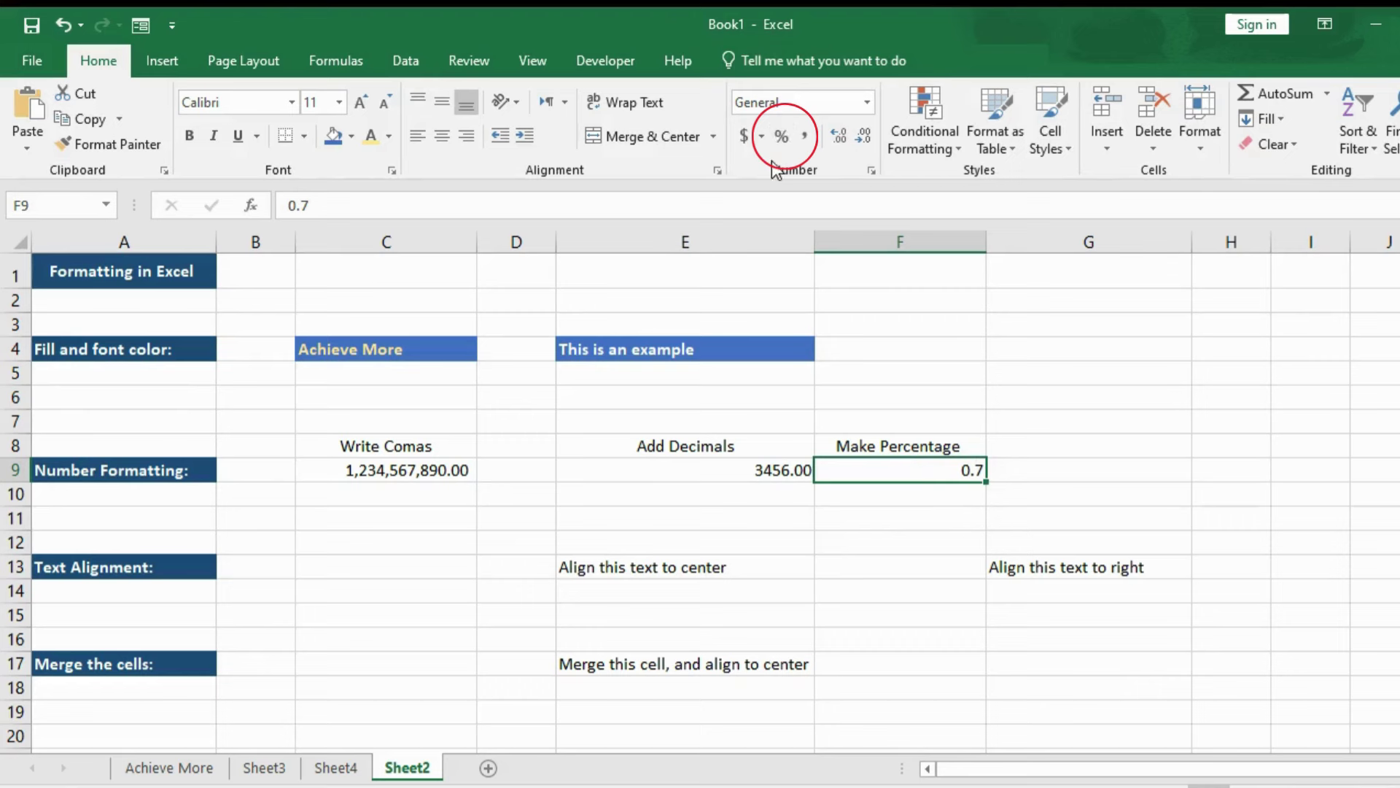
click(781, 146)
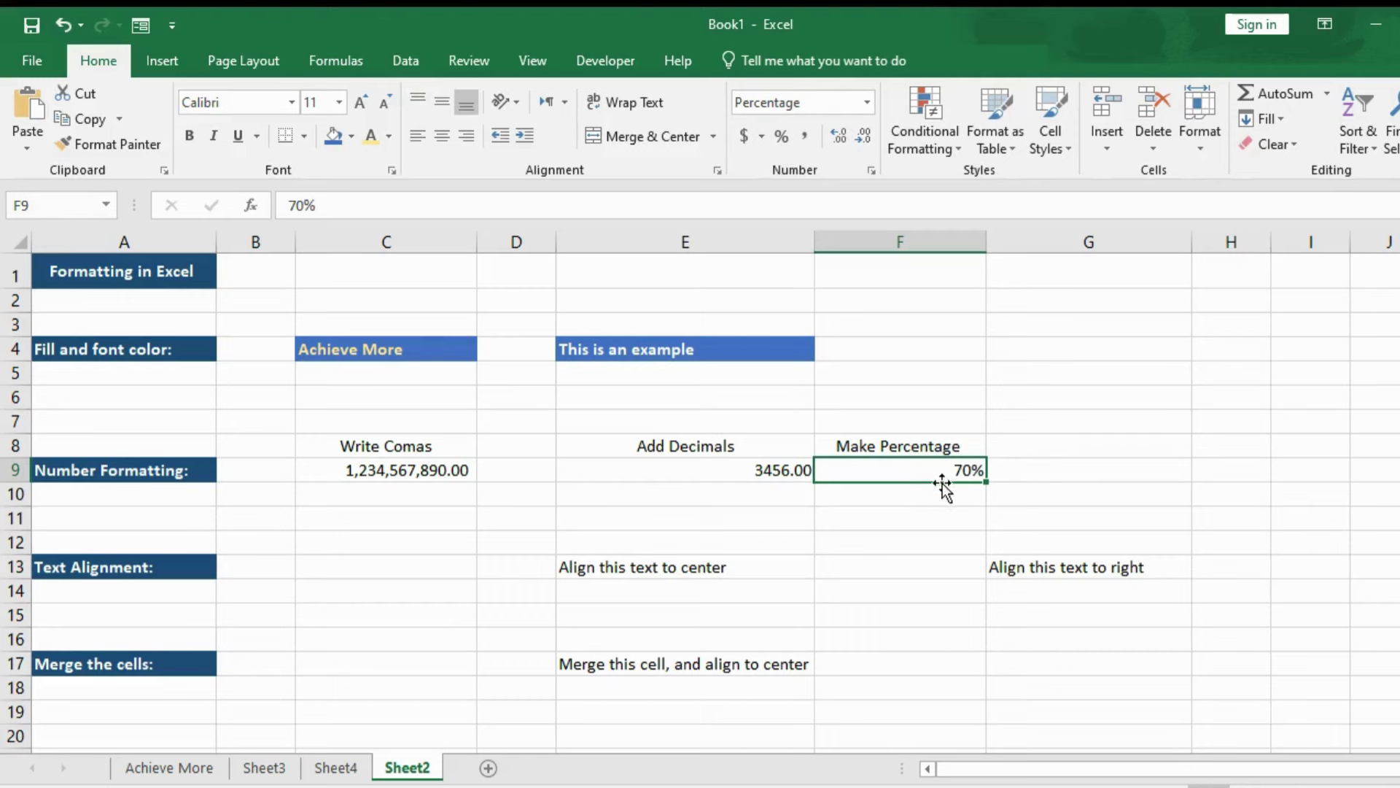
Review the formatted number examples in C9, E9 and F9
click(728, 470)
click(481, 478)
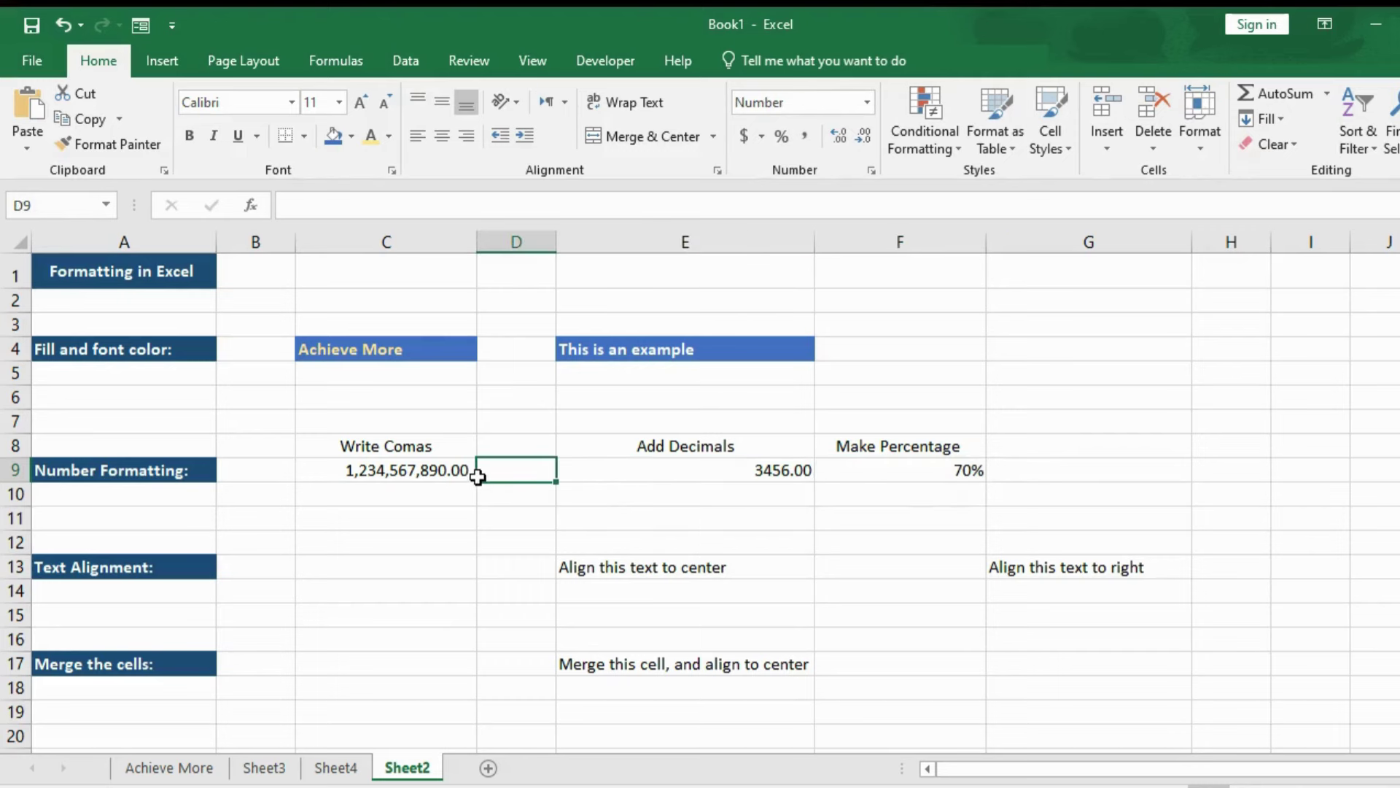
click(446, 469)
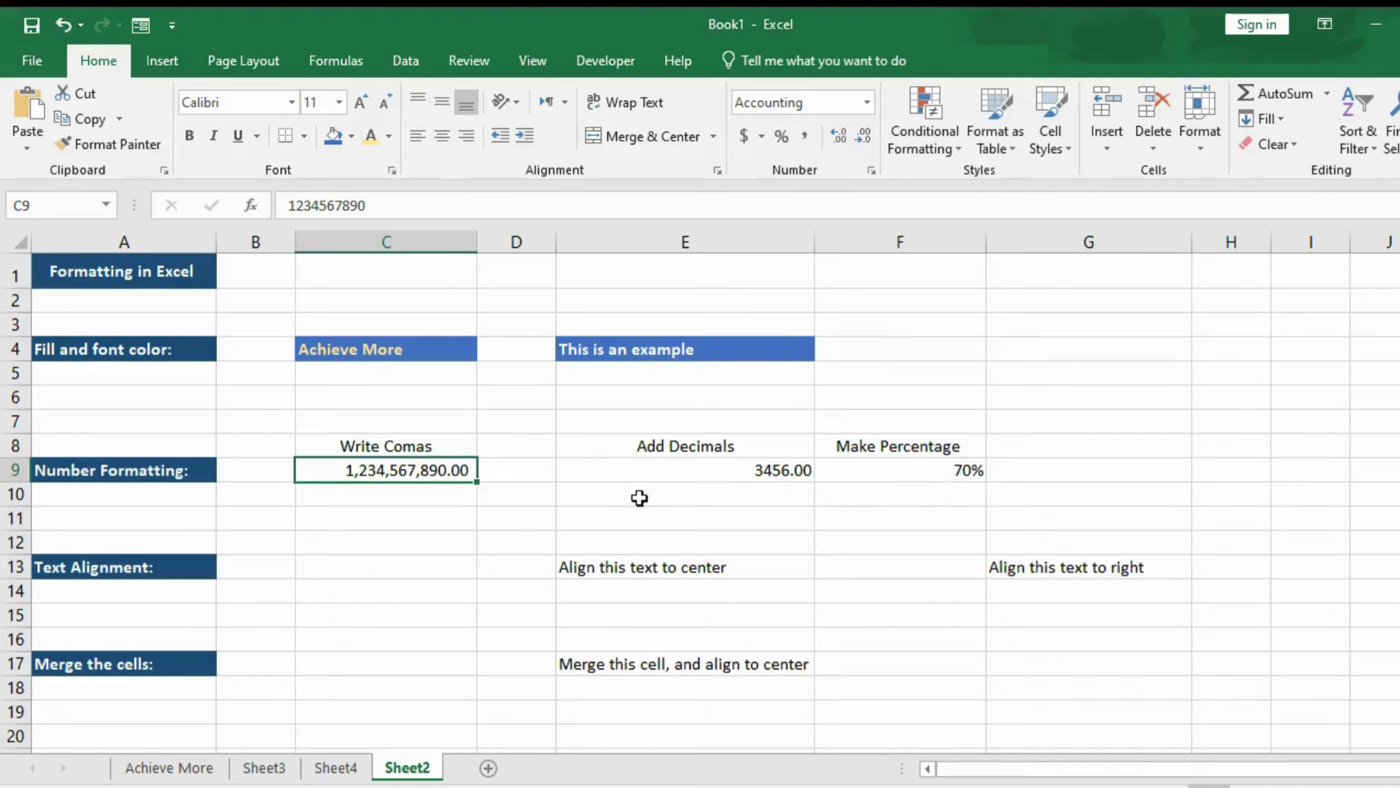
click(742, 478)
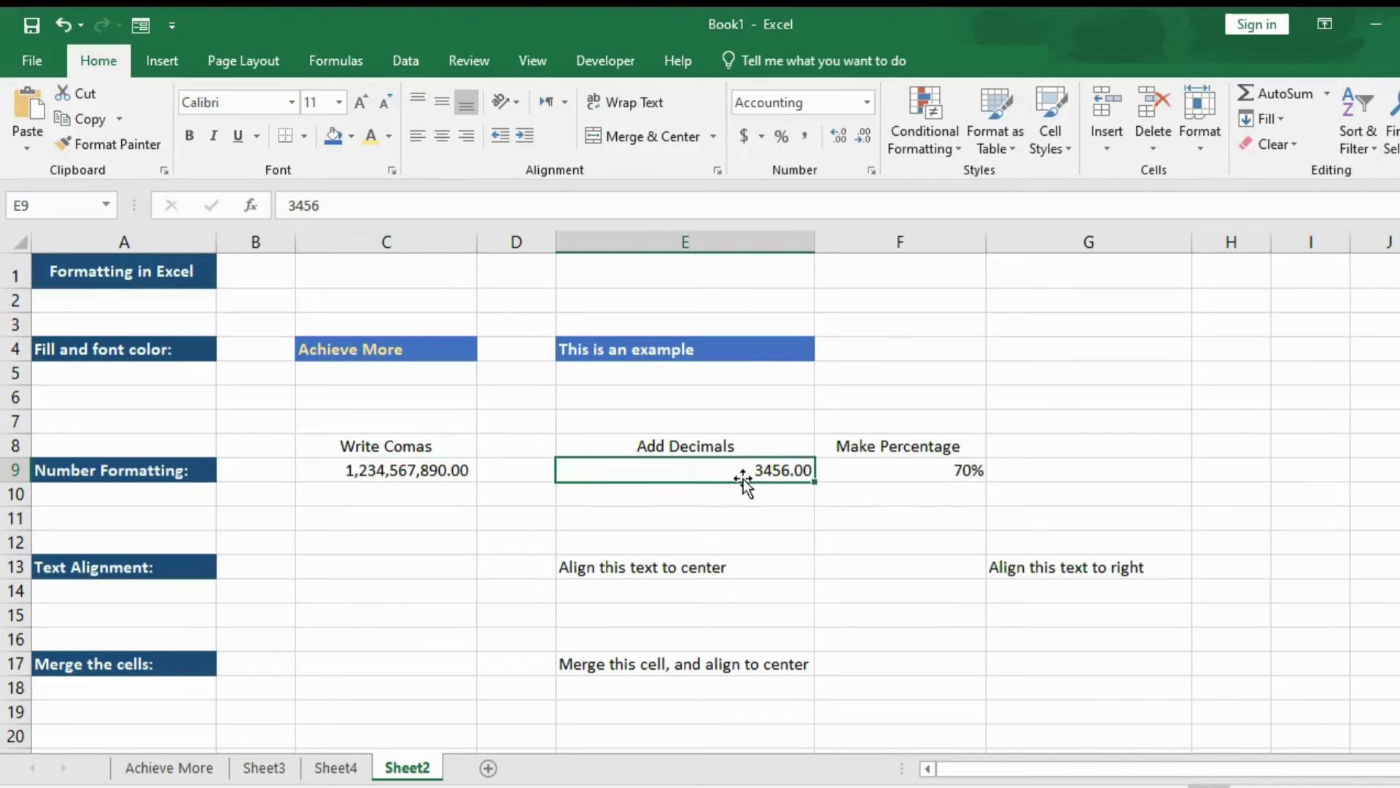
click(833, 476)
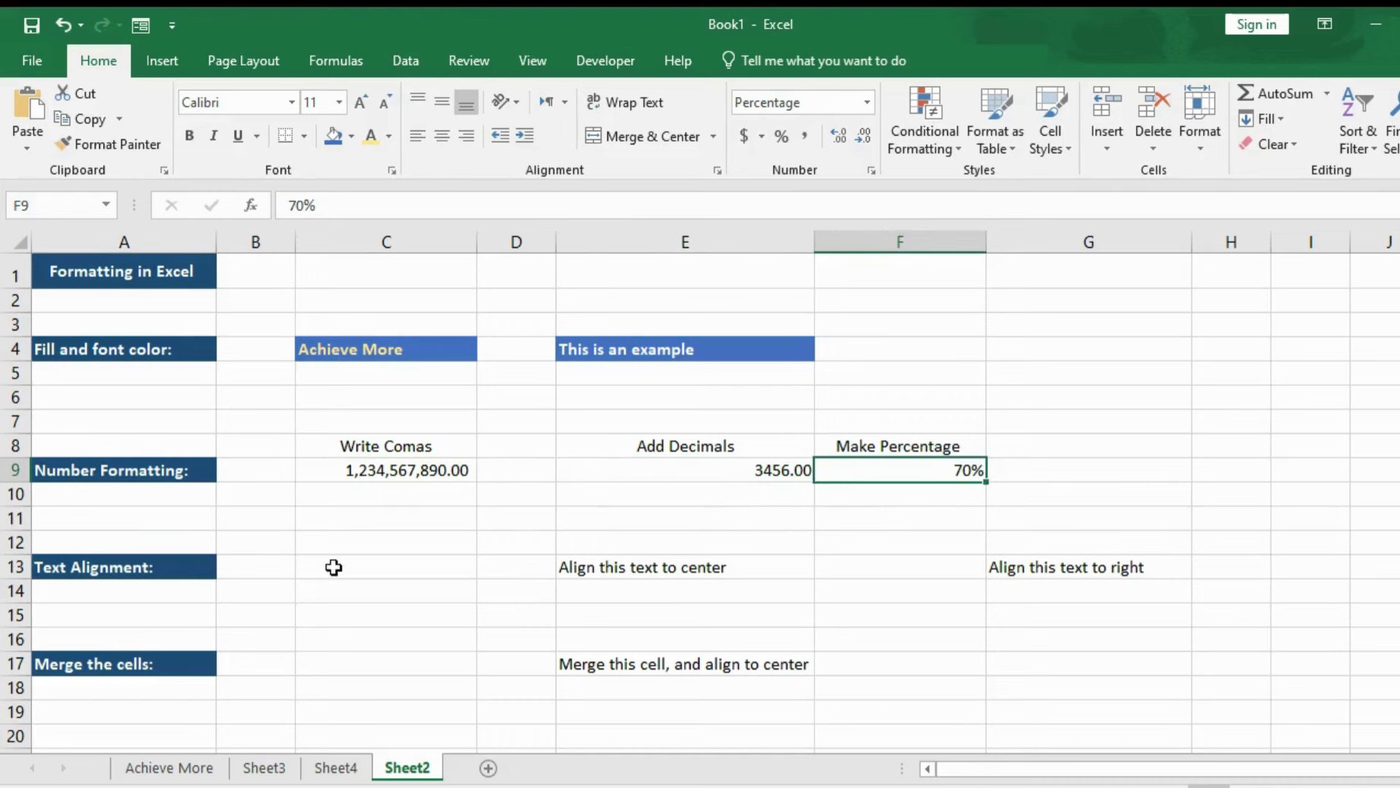
Enter a plain copy of E13's centre-alignment text into E14
click(621, 588)
click(604, 574)
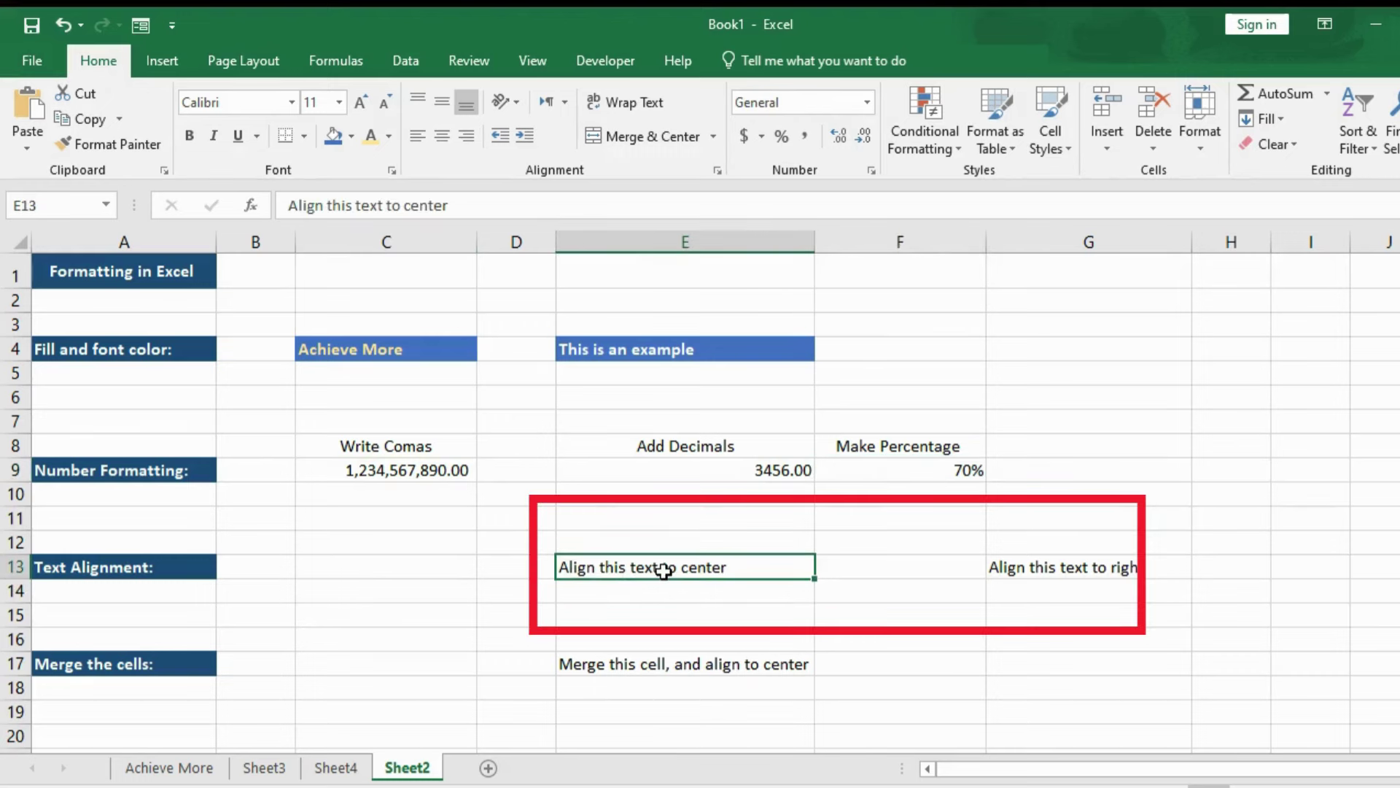
click(594, 591)
text(Ali)
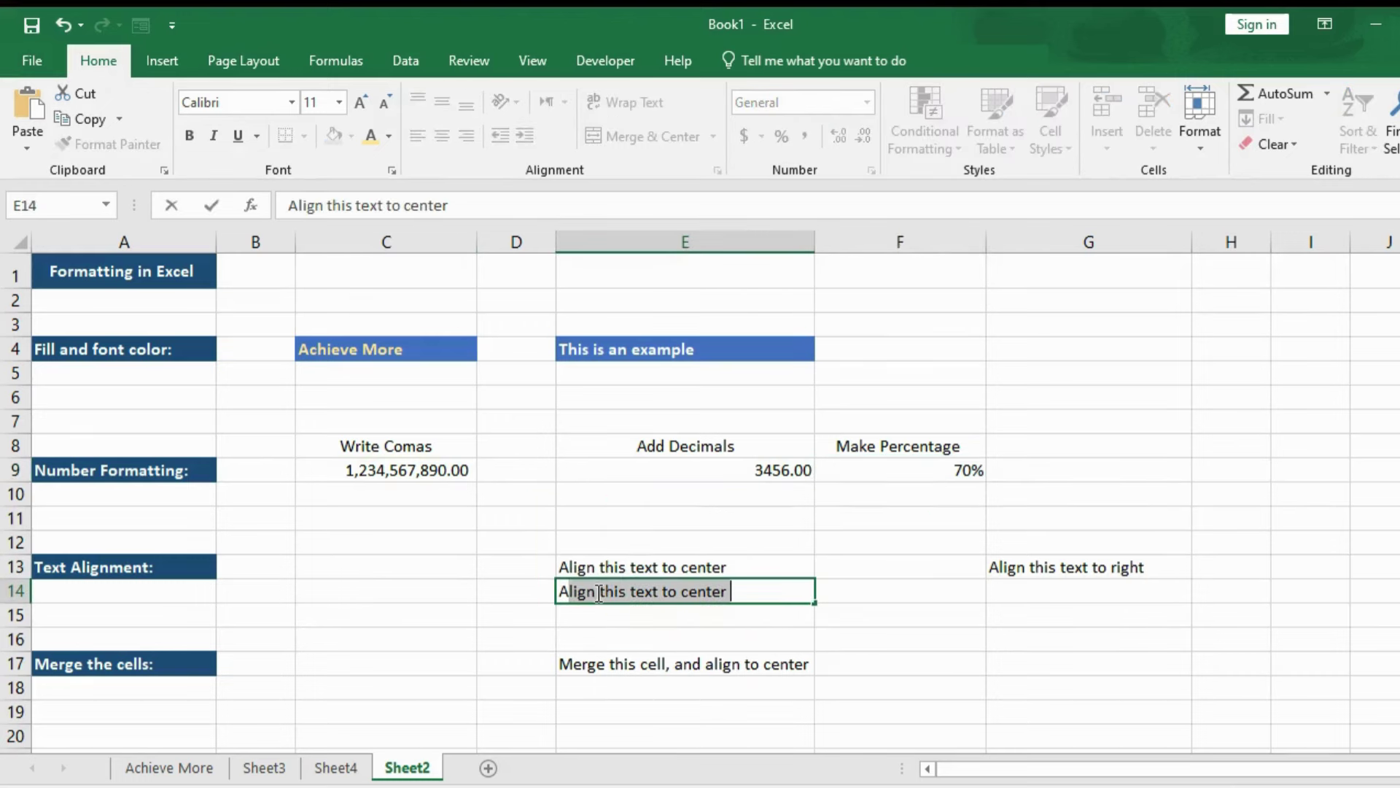
text(g)
key(BackSpace)
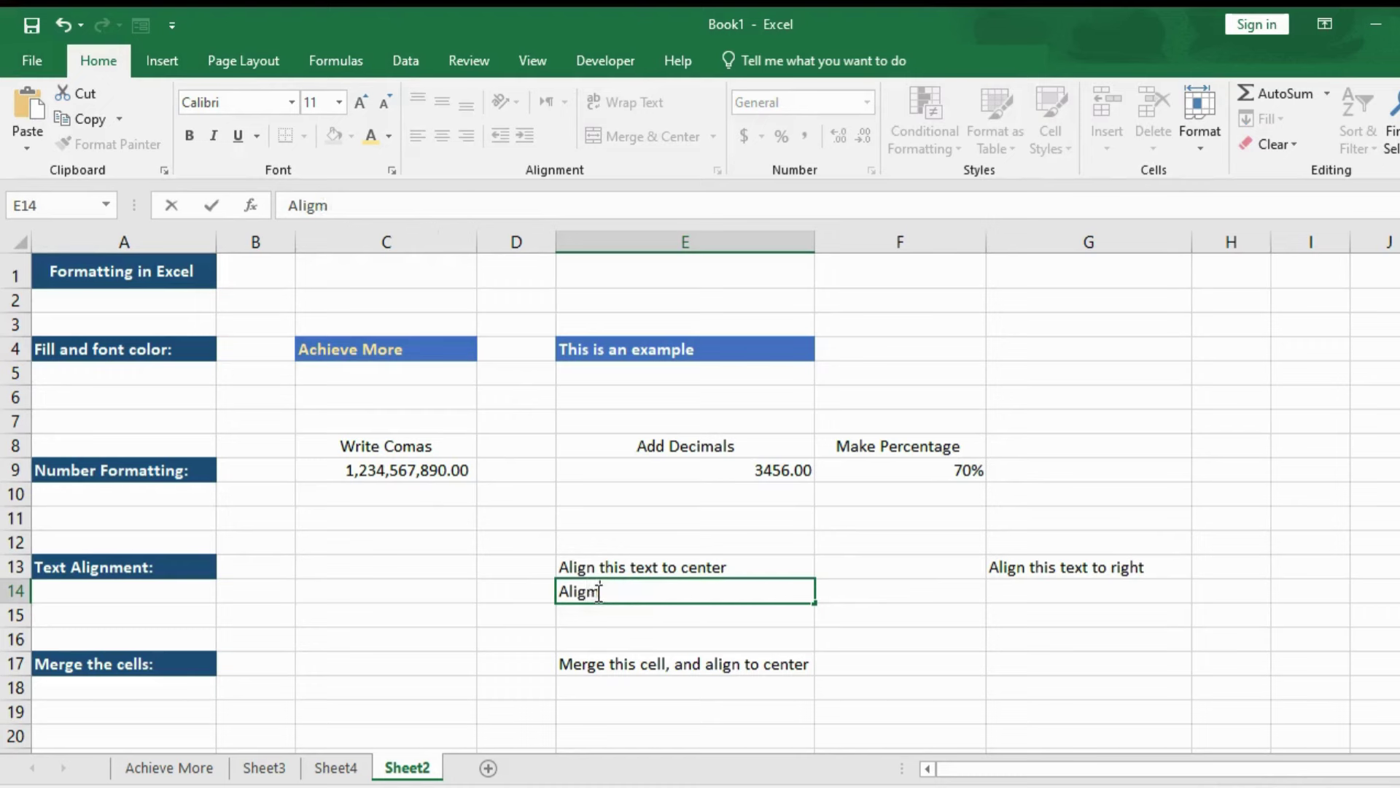
text(n this text to center)
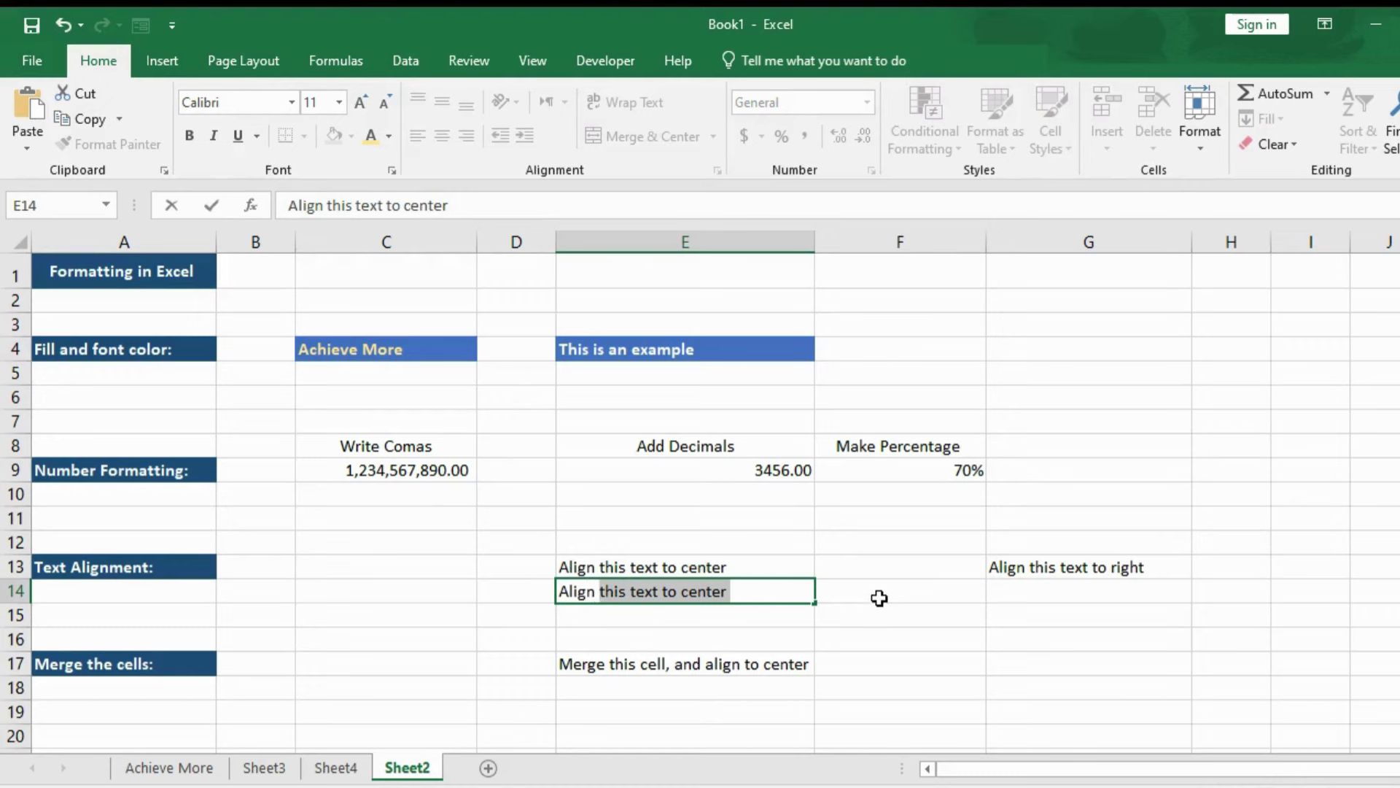
click(881, 593)
Centre E13's text horizontally and vertically, and right-align G13's text
click(681, 567)
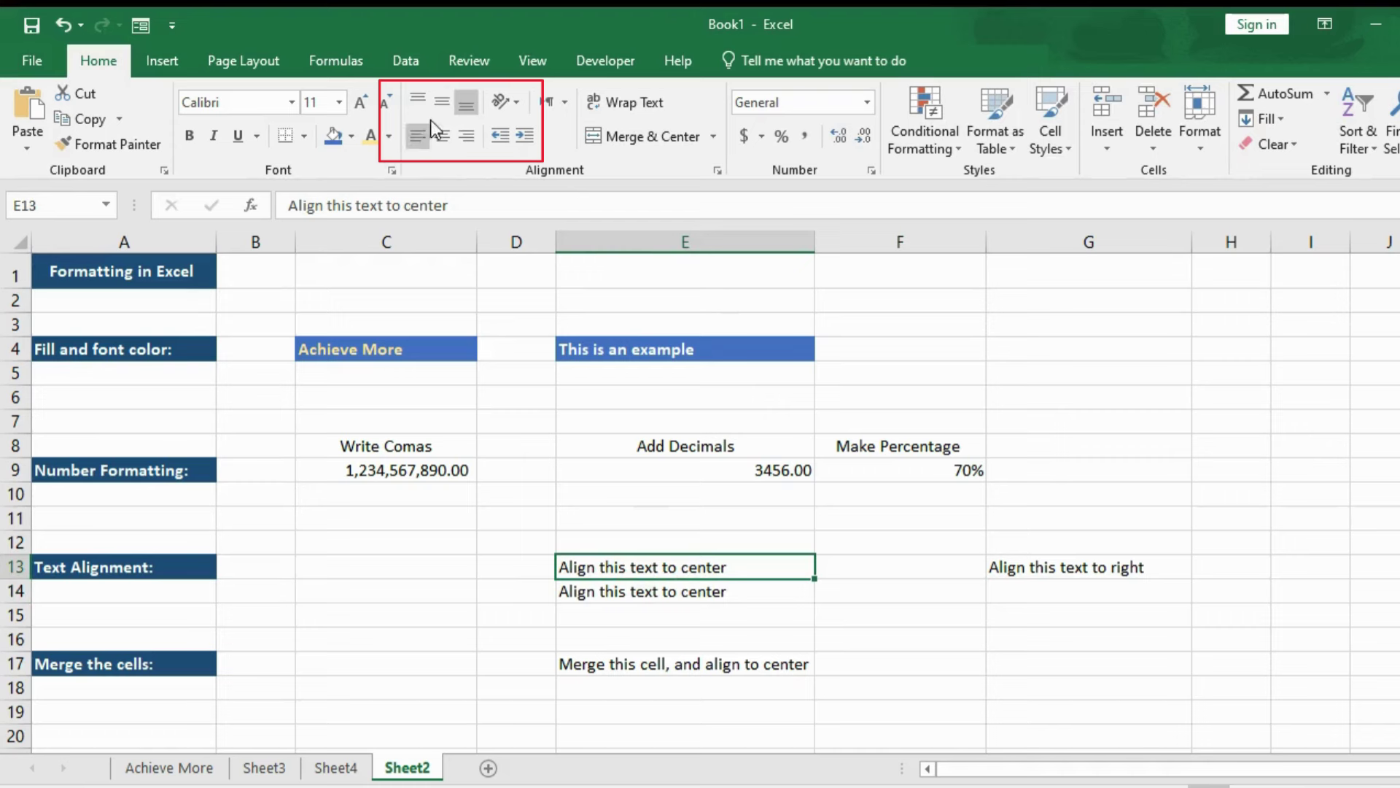
click(443, 102)
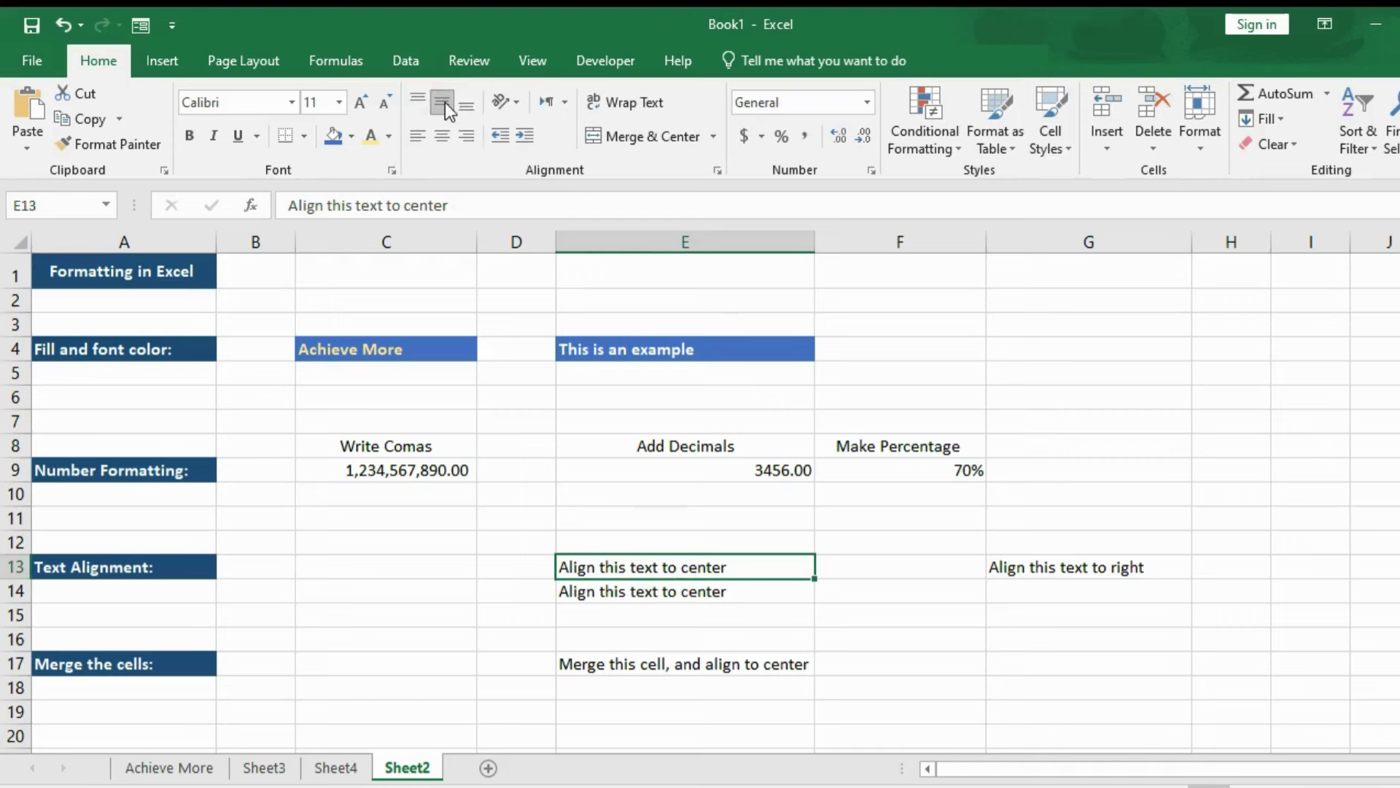
click(442, 136)
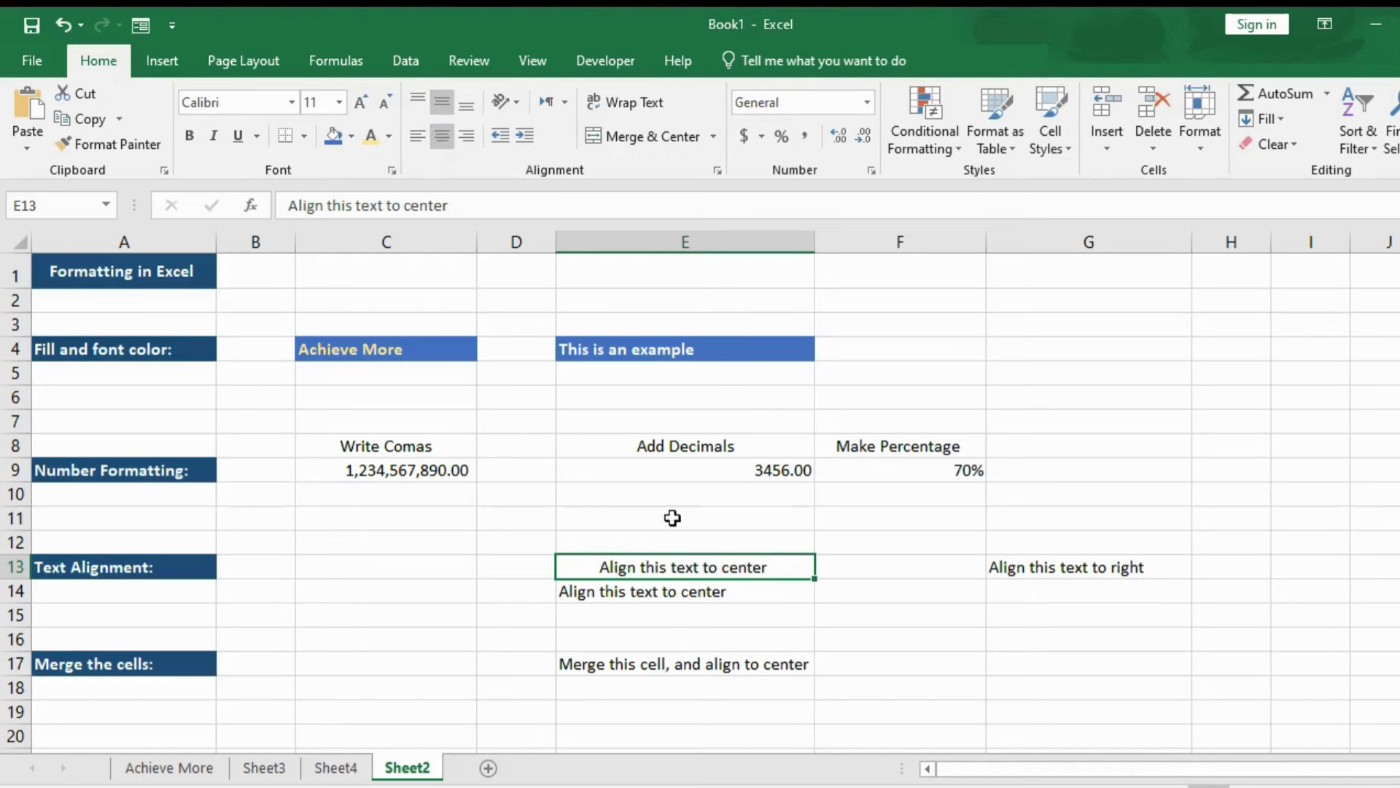
click(1039, 573)
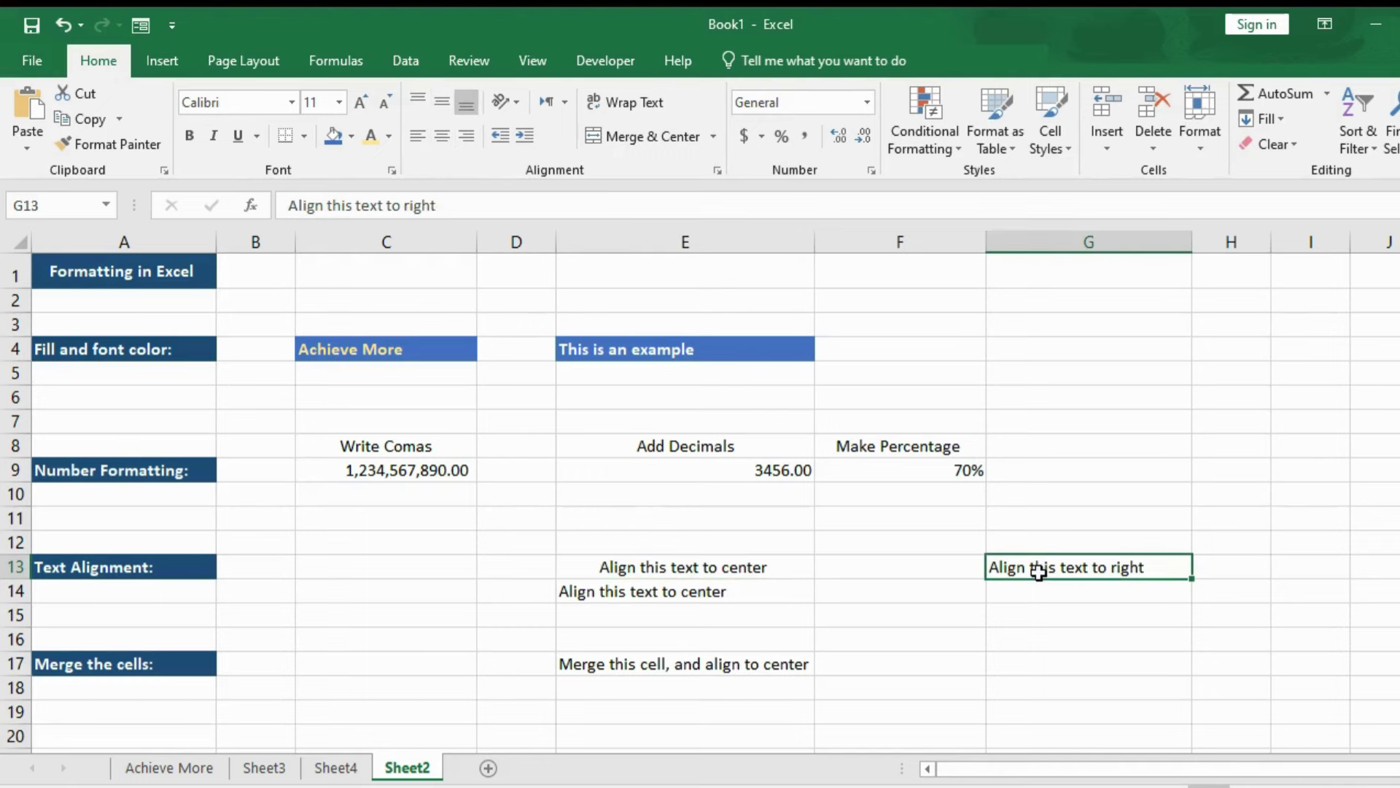
click(471, 146)
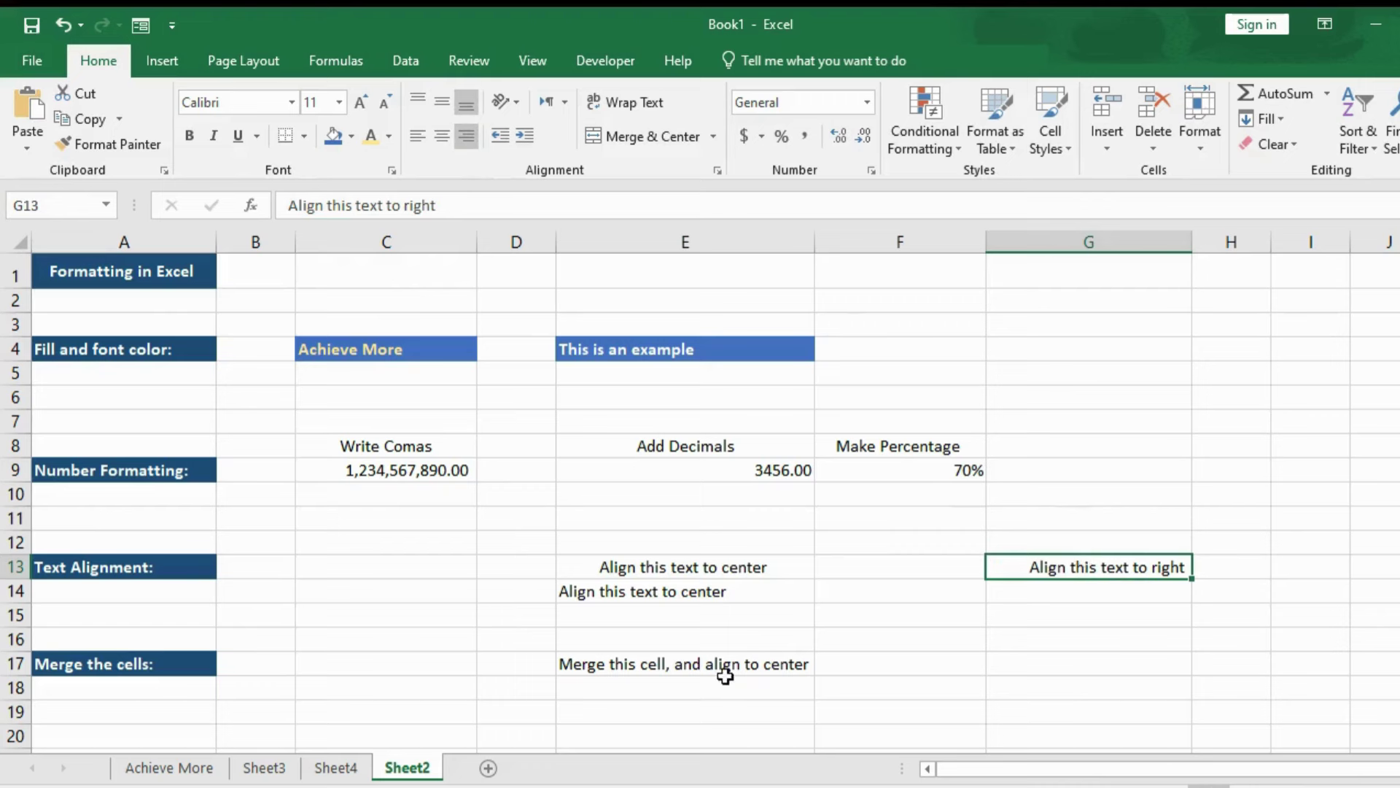
Merge E17:F19 into one cell with its text centred horizontally and vertically
click(653, 683)
drag(607, 668, 882, 719)
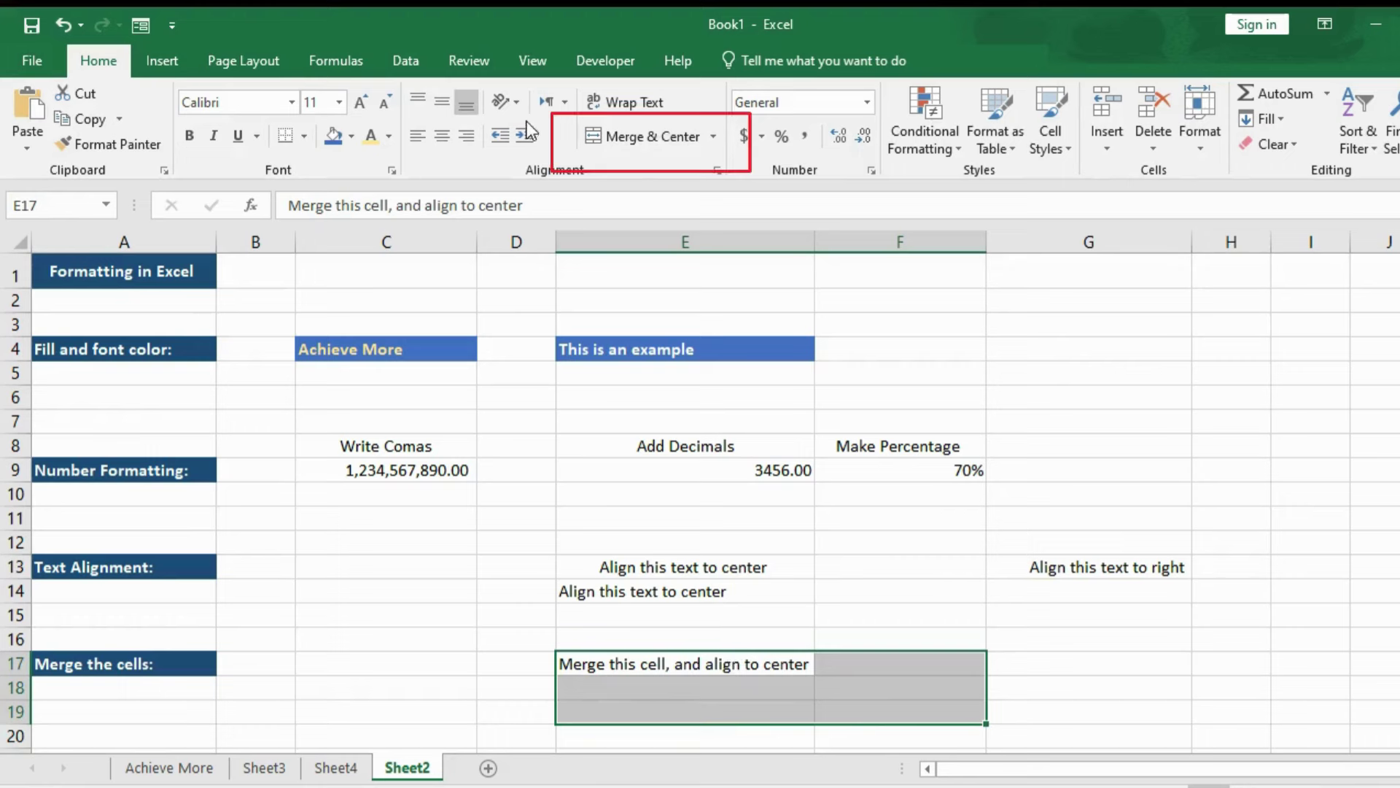
click(651, 139)
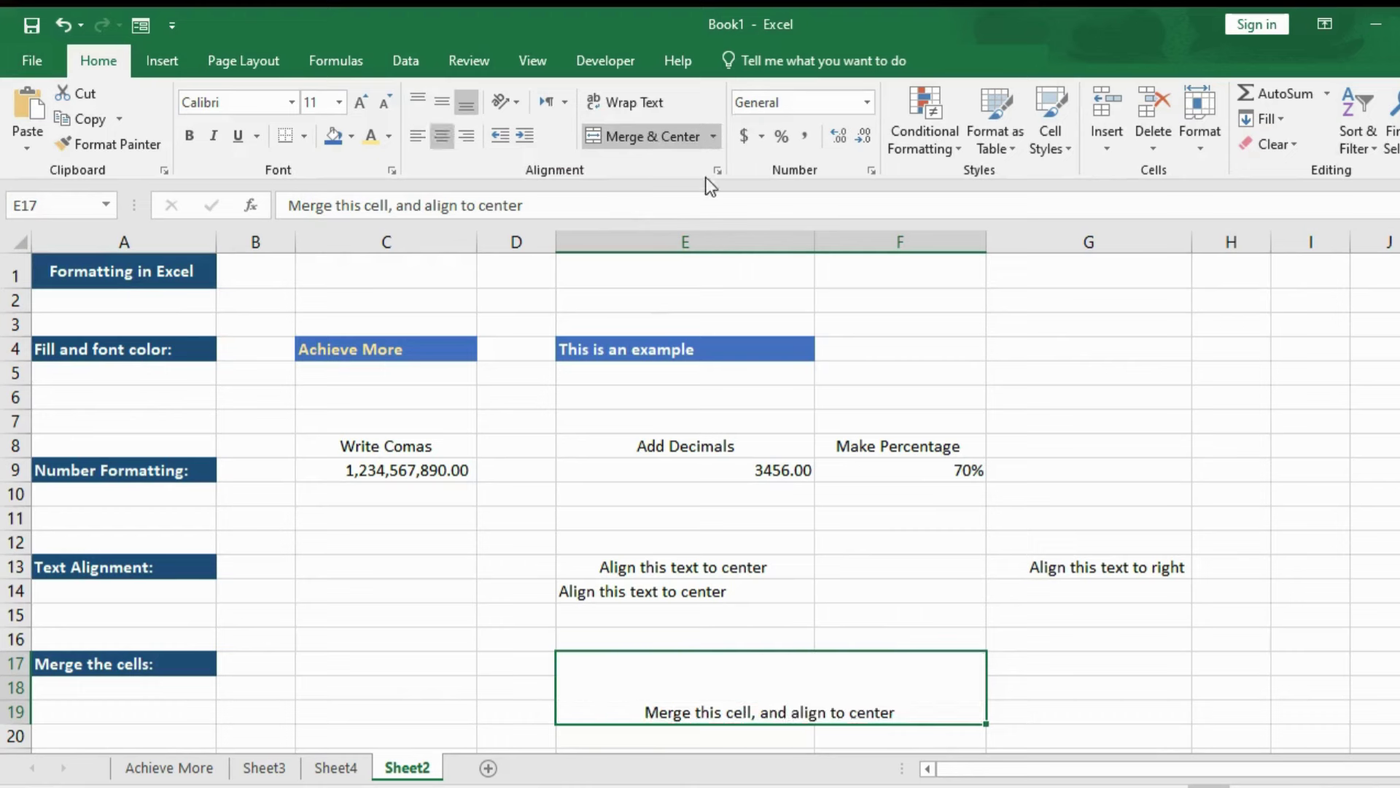
click(713, 137)
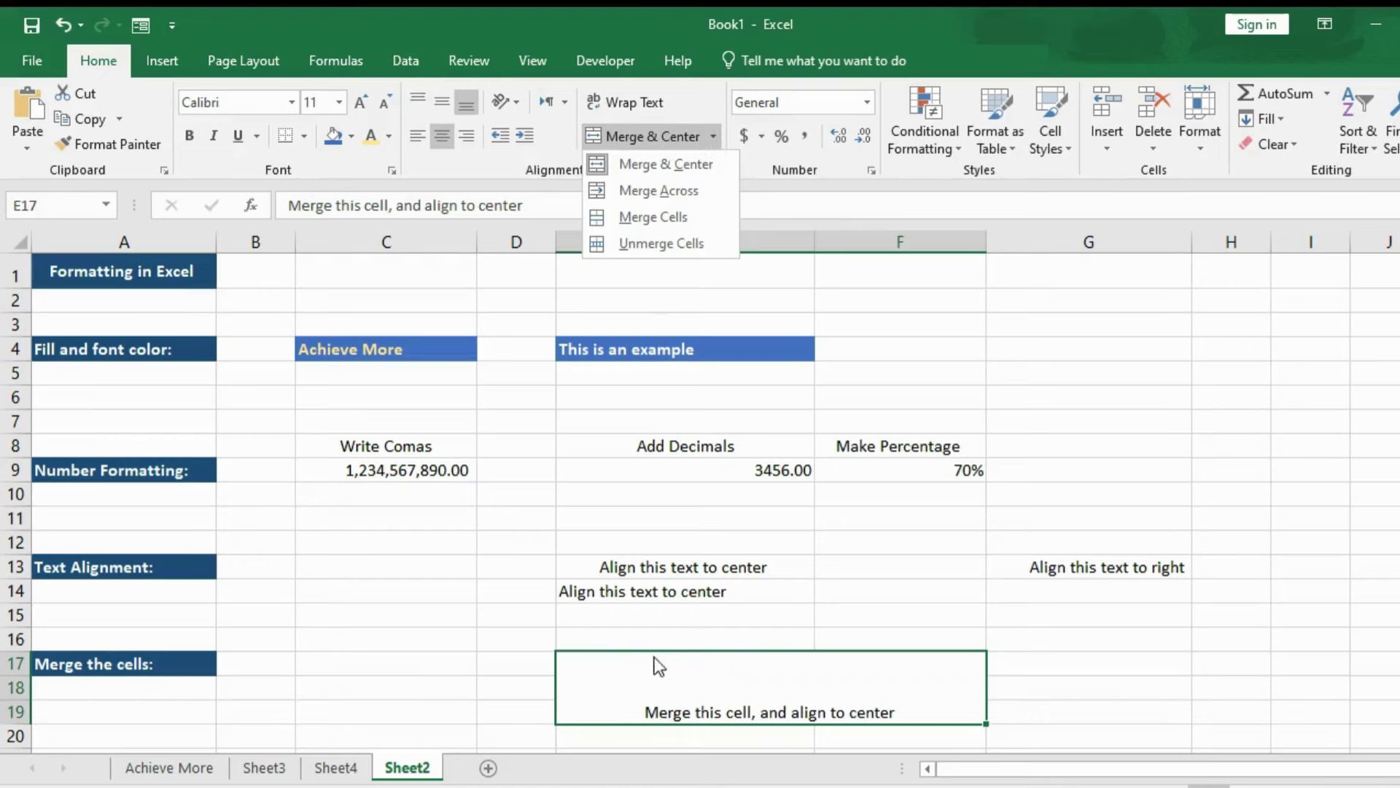
key(Escape)
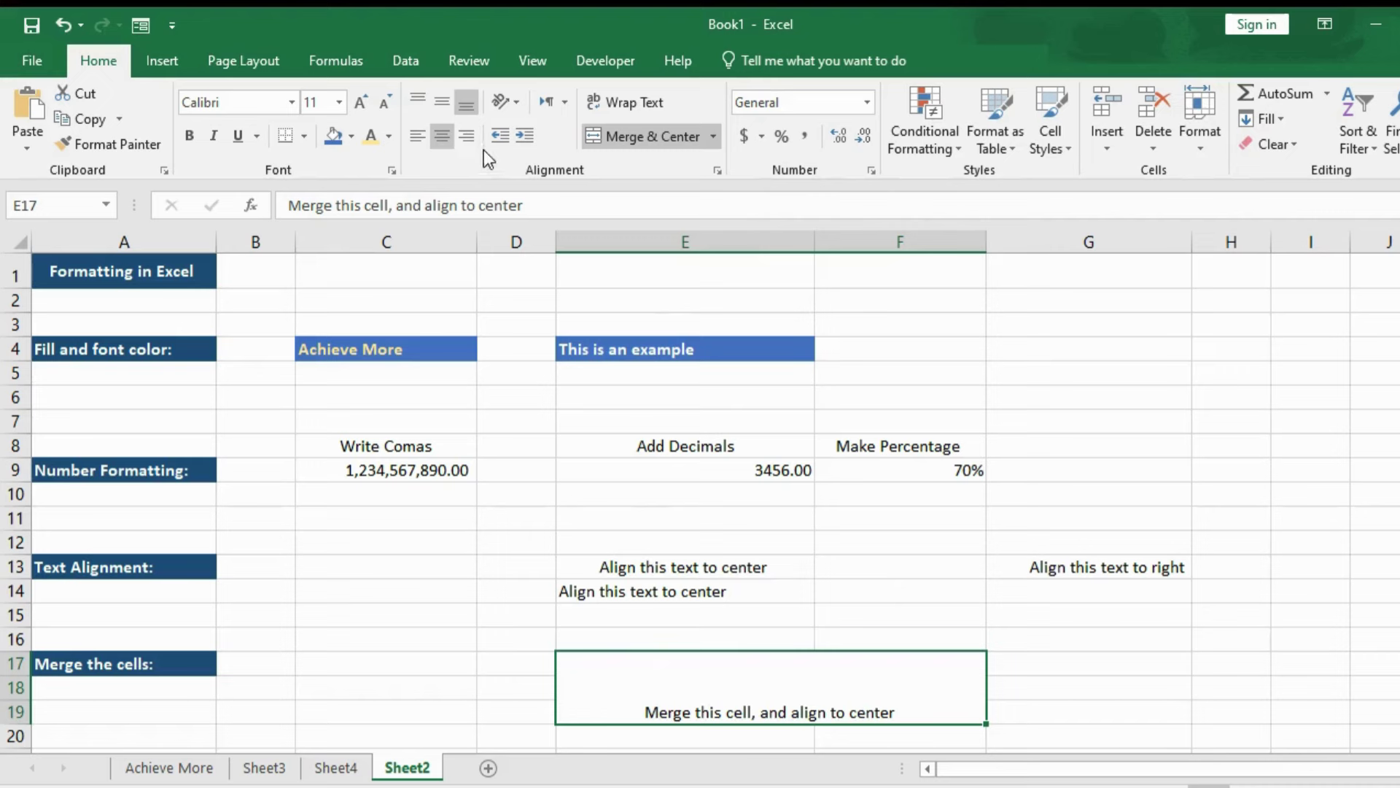
click(431, 100)
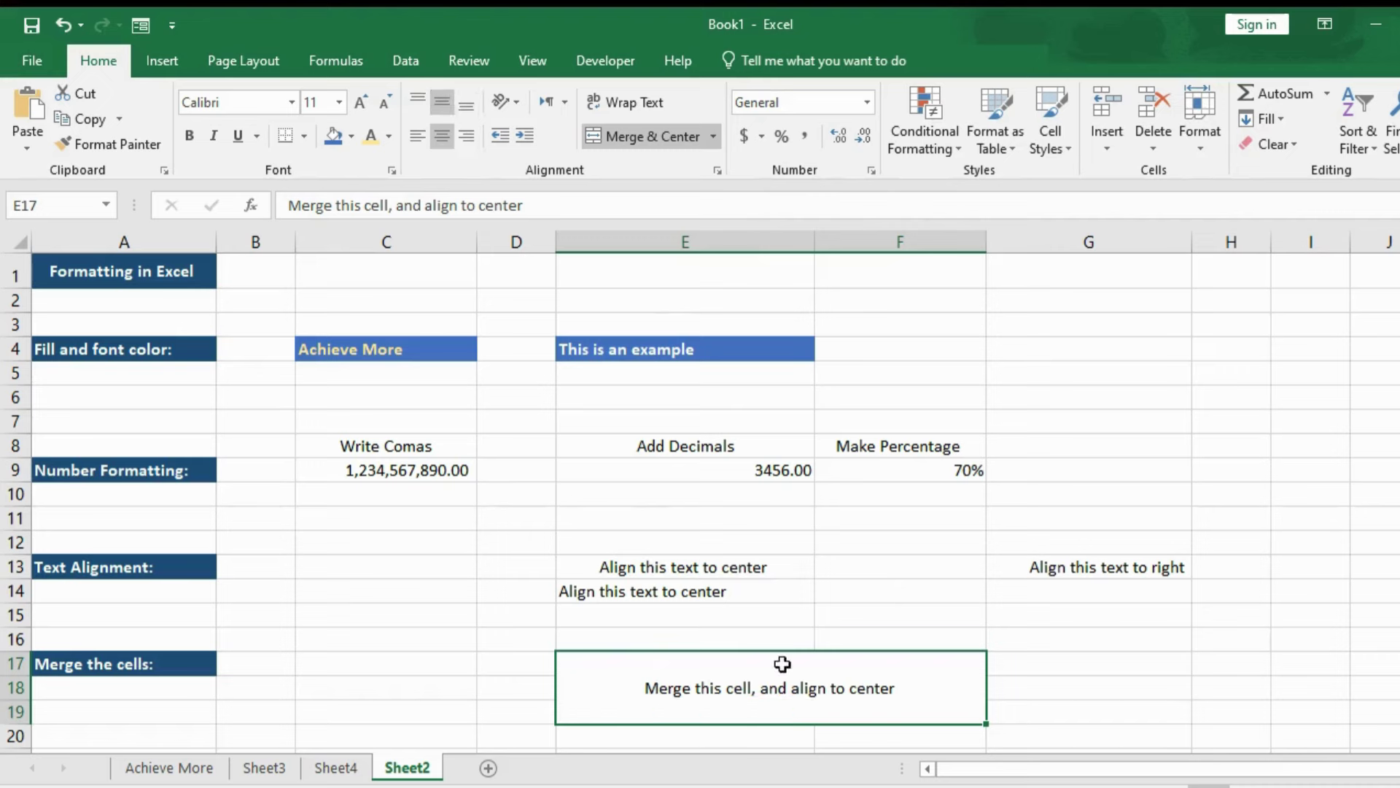
click(480, 622)
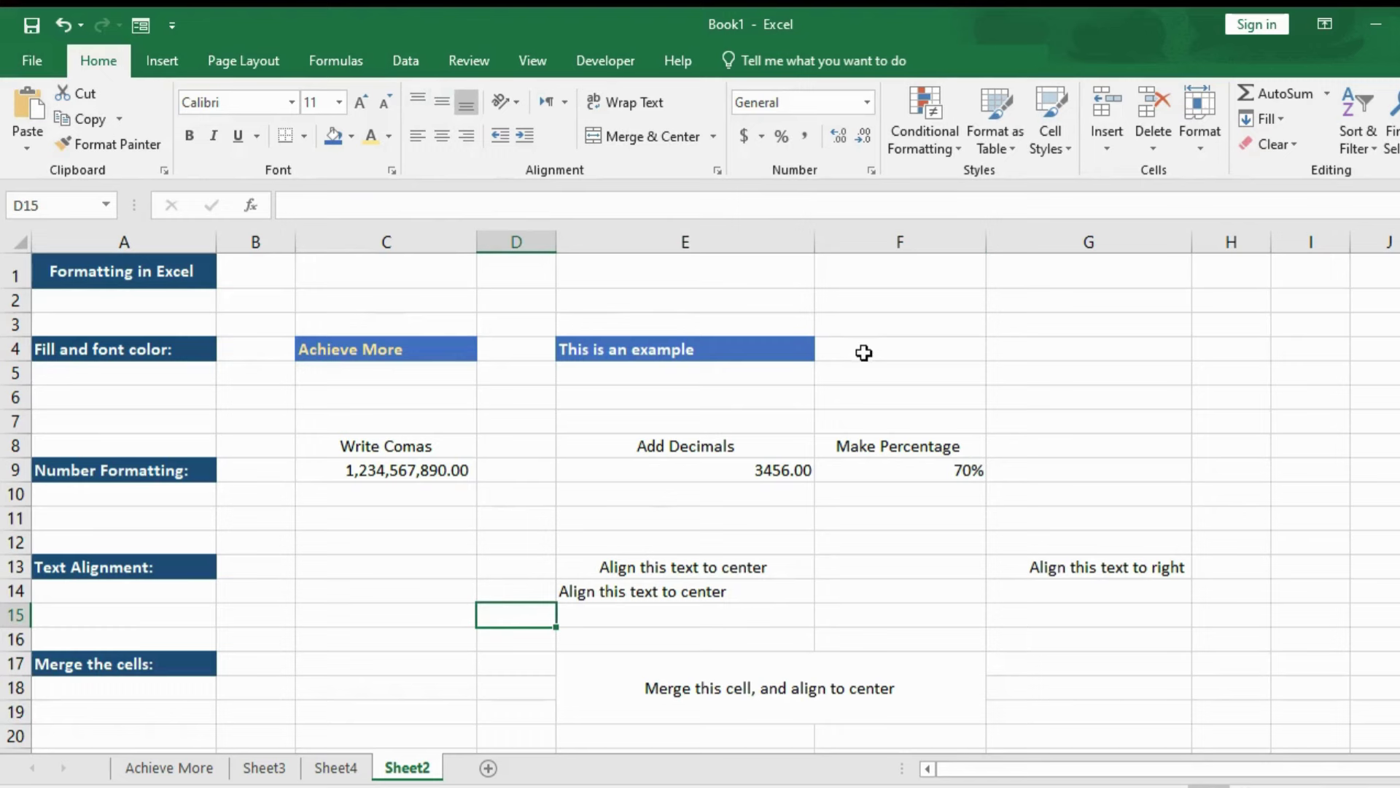
click(803, 354)
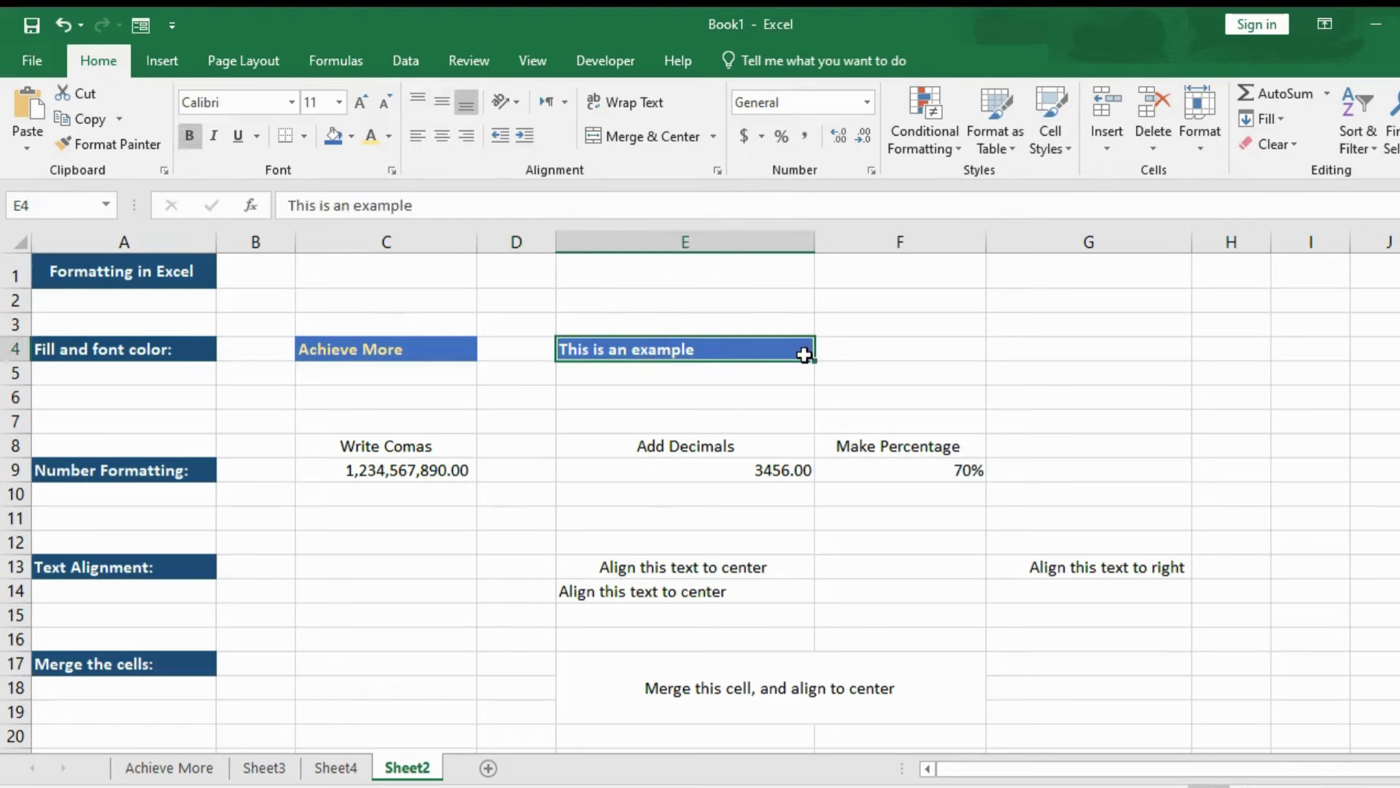